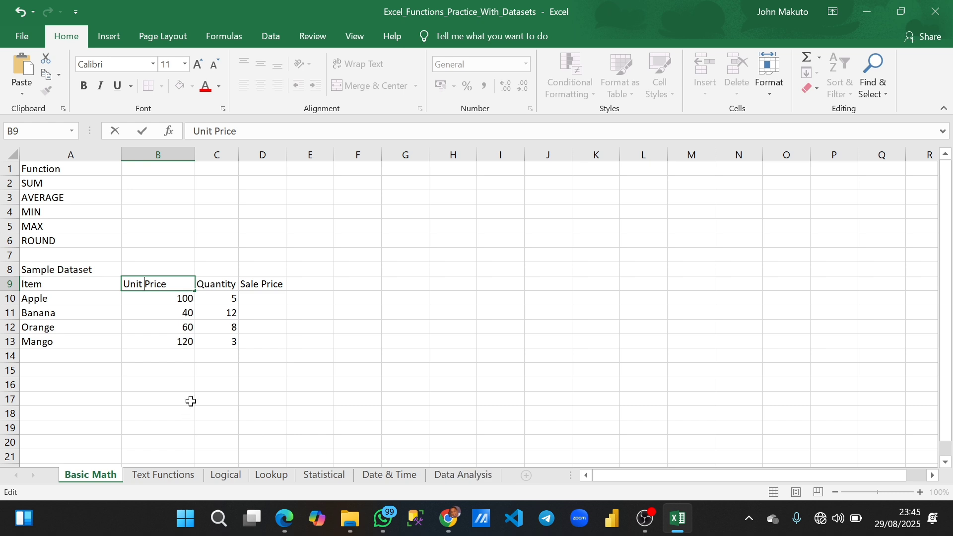
- Clear the Sale Price heading from cell D9
click(210, 309)
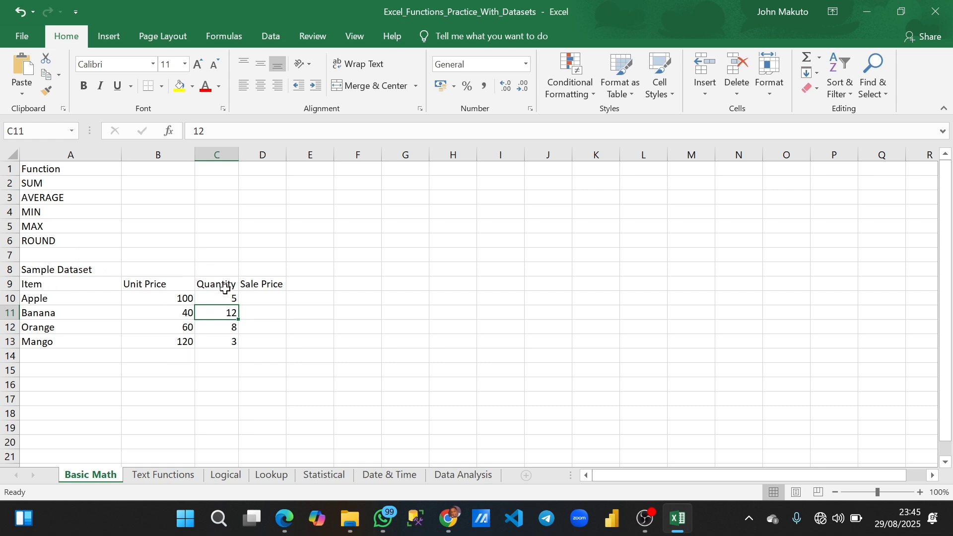
double_click(279, 284)
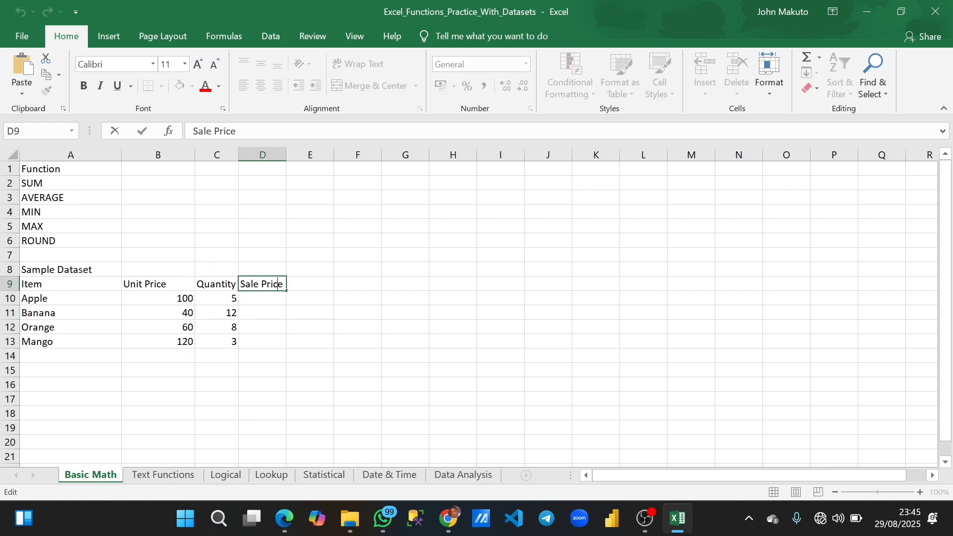
key(ctrl+a)
key(BackSpace)
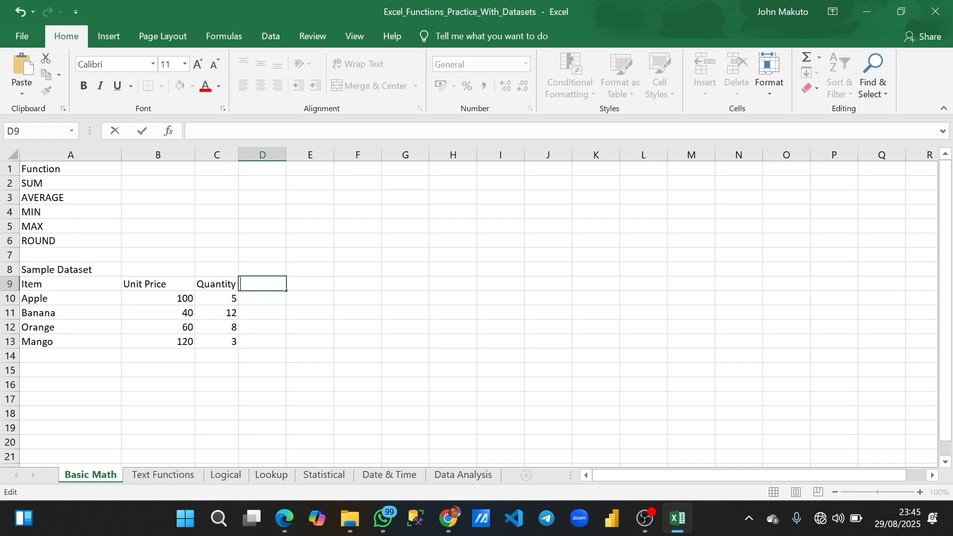
click(283, 342)
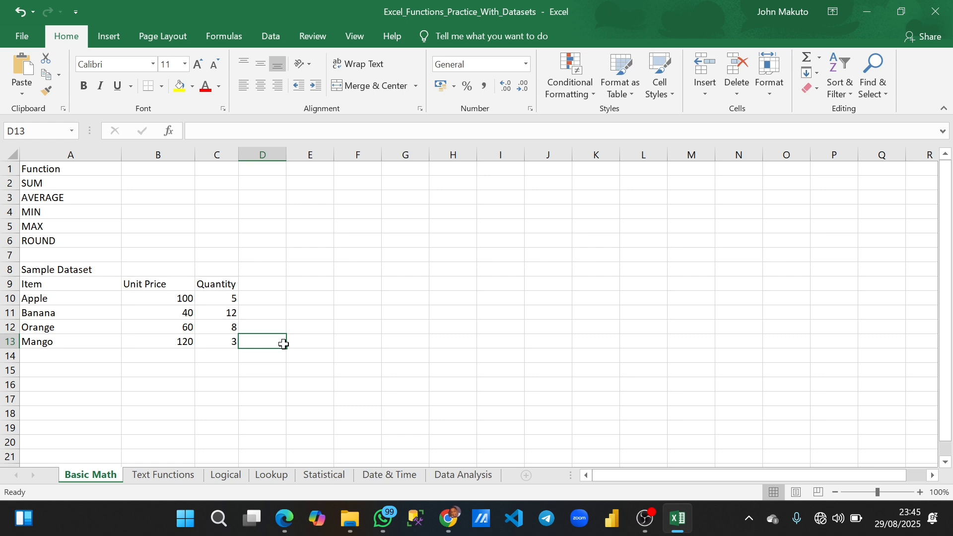
- Change the heading in A9 to Items and enter Sale Price as the heading in D9
double_click(43, 283)
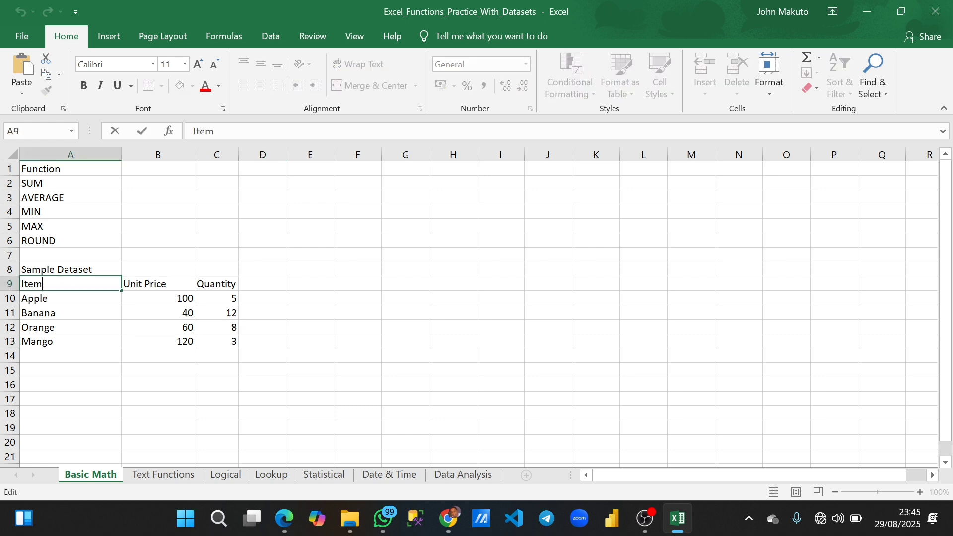
text(s)
click(260, 281)
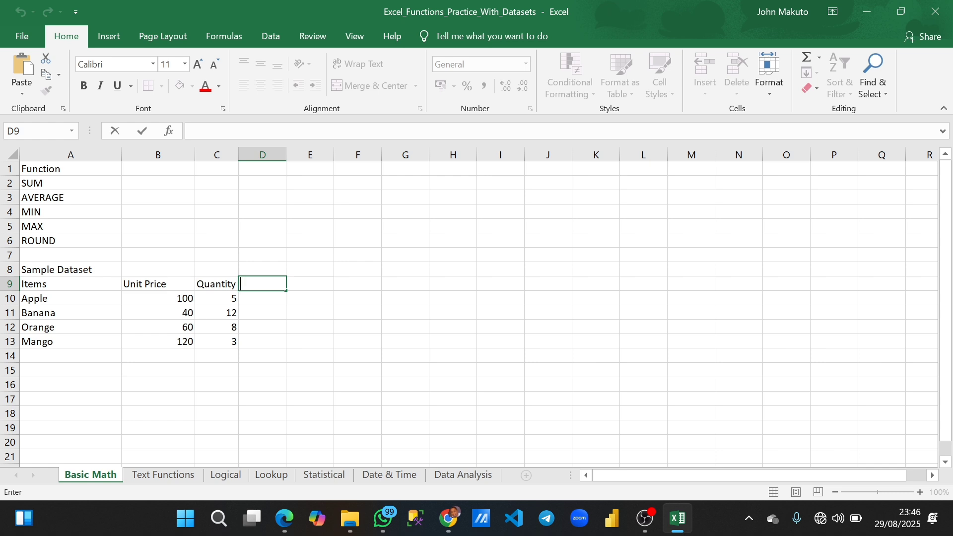
text(Sale Price)
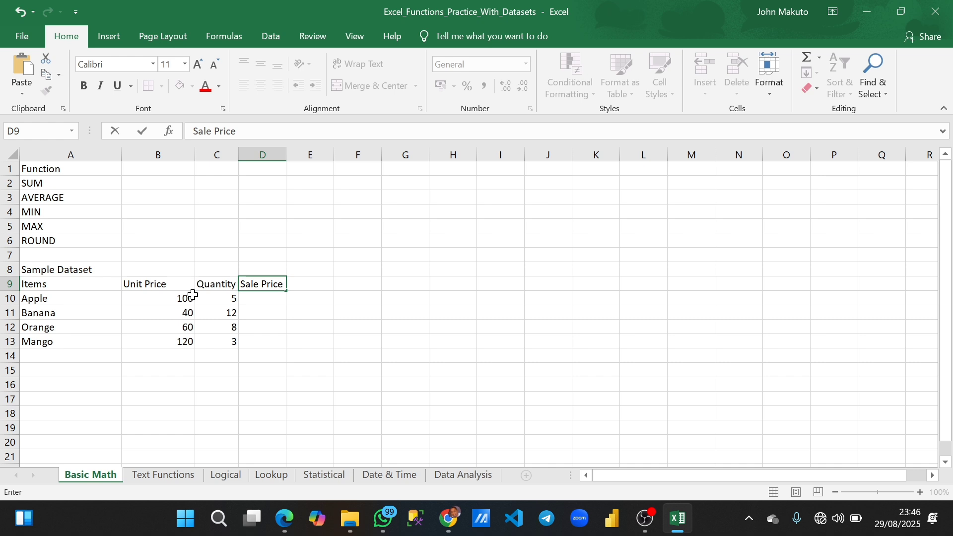
key(Return)
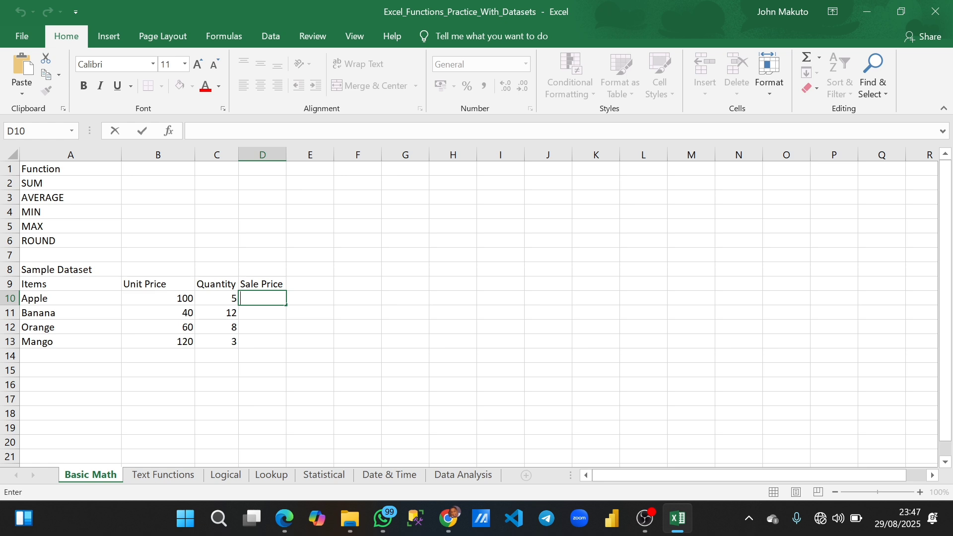
- Calculate the Apple sale price in D10 by multiplying quantity by unit price with =C10*B10
text(=)
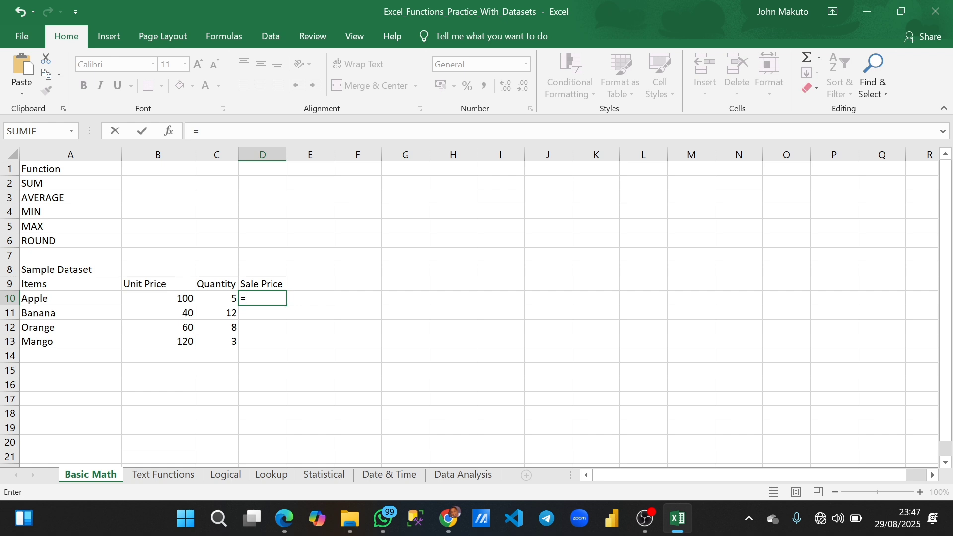
click(219, 298)
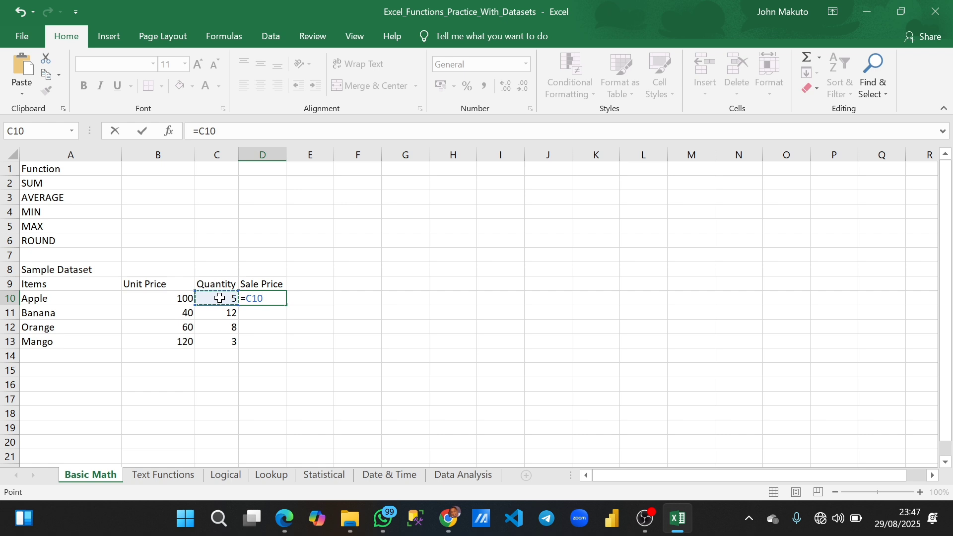
text(*)
click(171, 299)
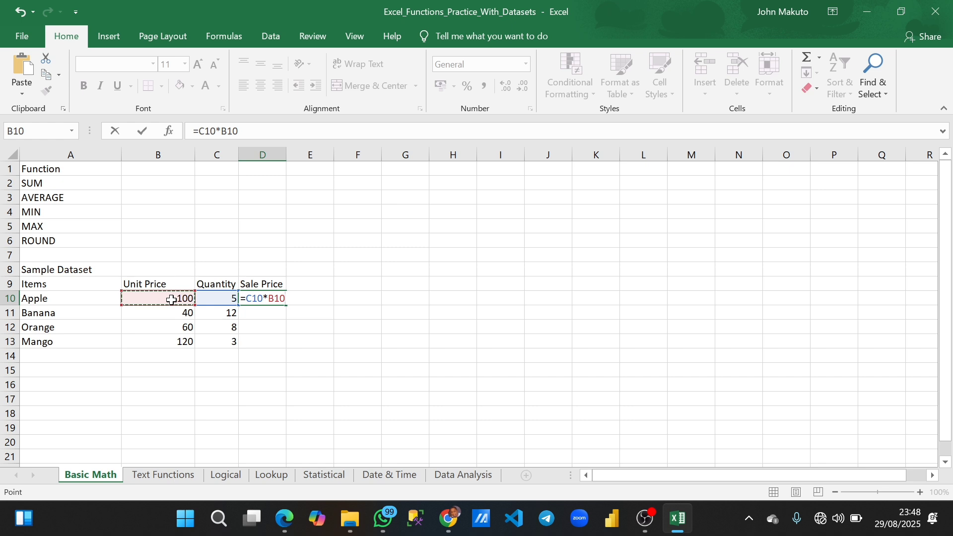
key(Return)
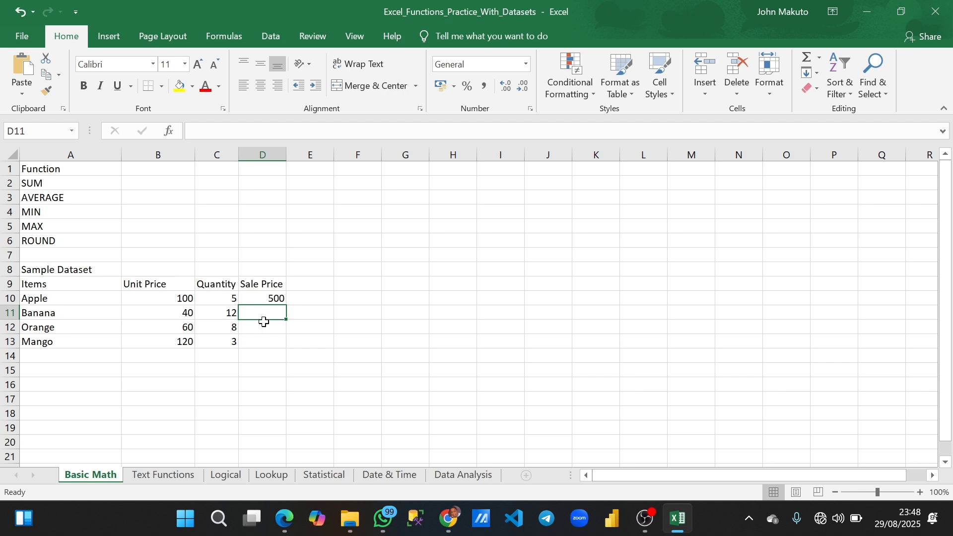
- Calculate the Banana sale price in D11 with the formula =C11*B11
double_click(271, 312)
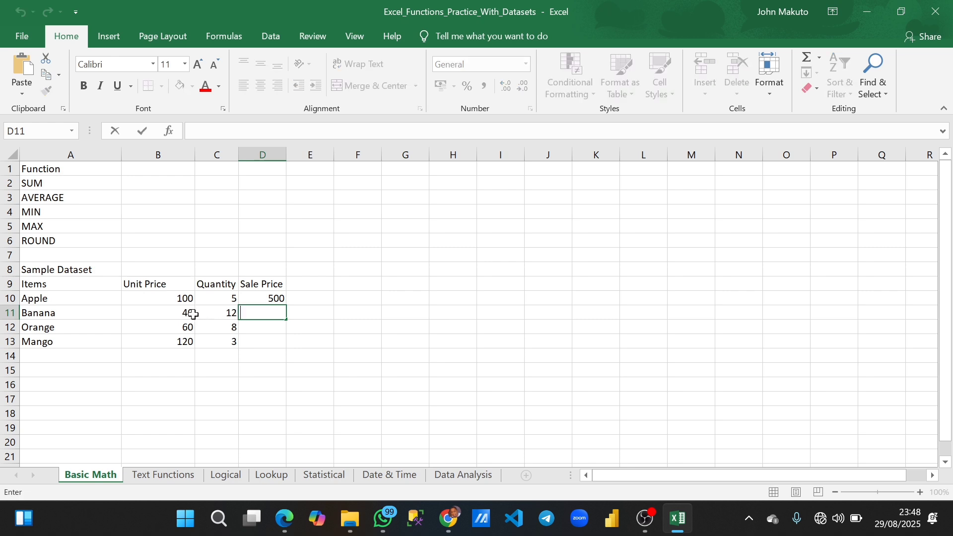
text(=)
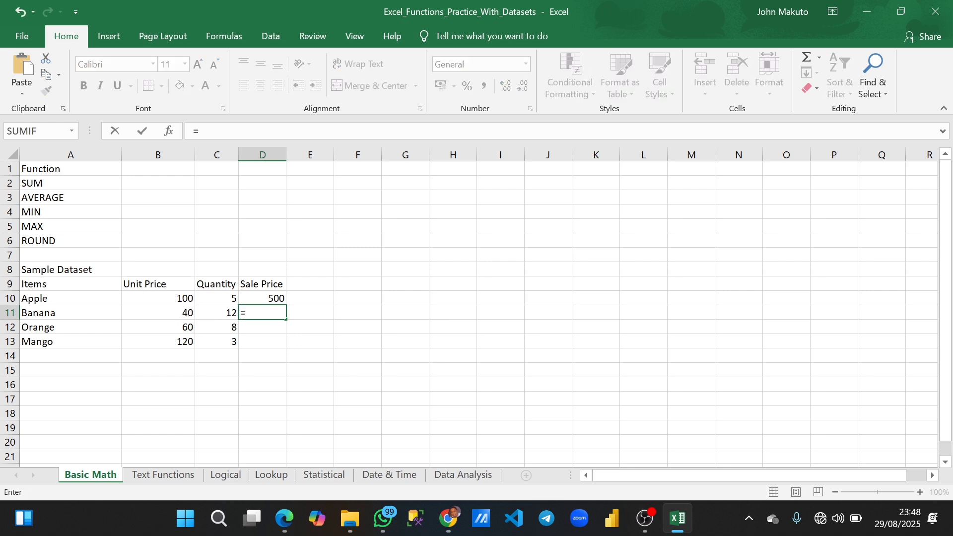
click(223, 314)
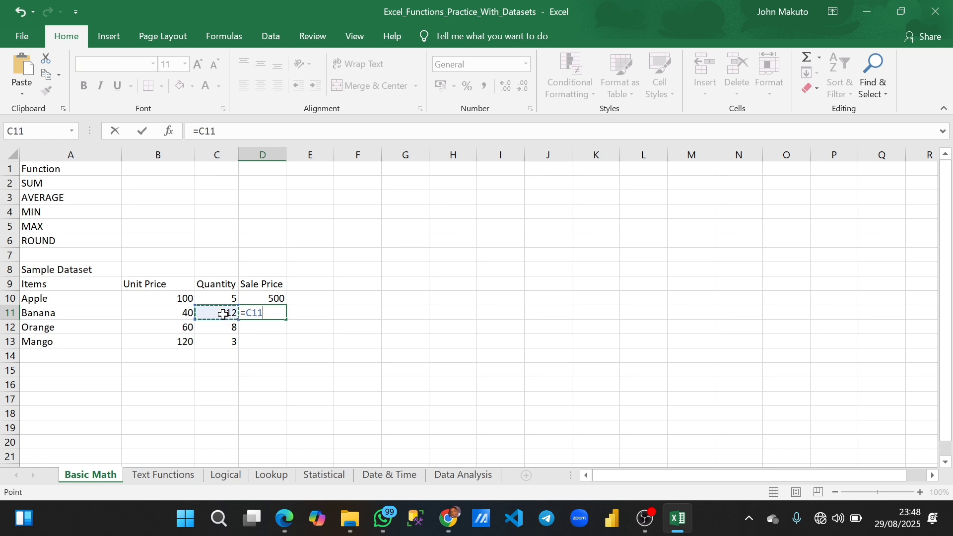
text(*)
click(175, 312)
key(Return)
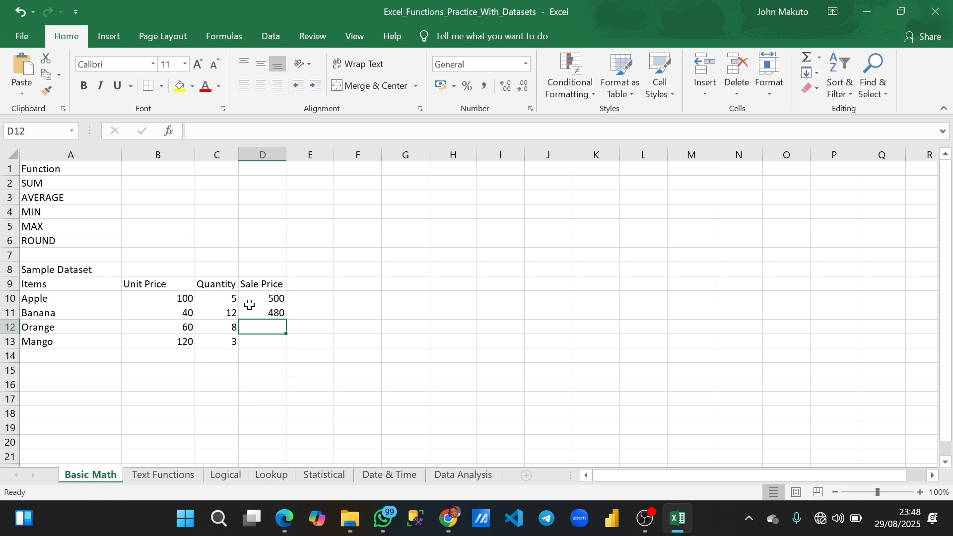
- Fill the D11 formula down to D13 for the Orange and Mango rows and check the formula in D13
click(281, 311)
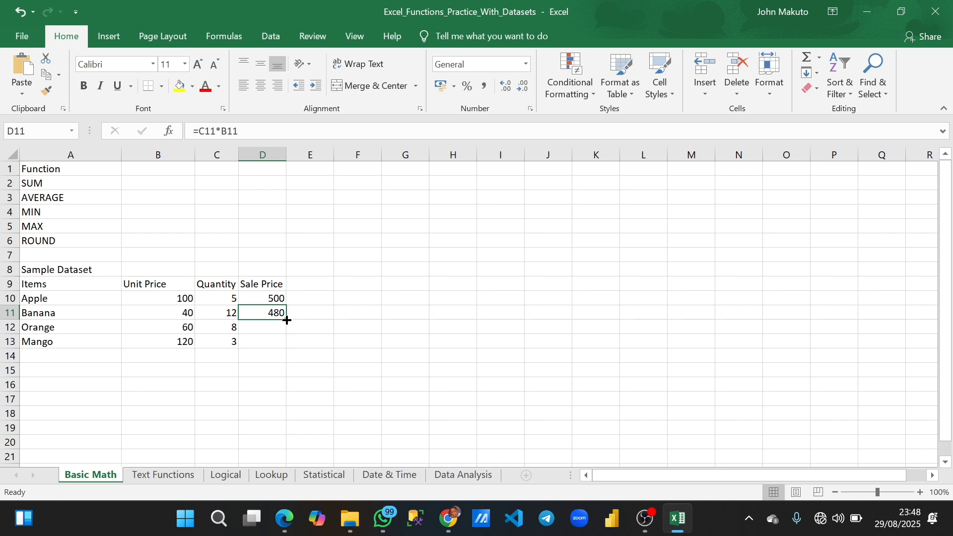
drag(287, 320, 289, 346)
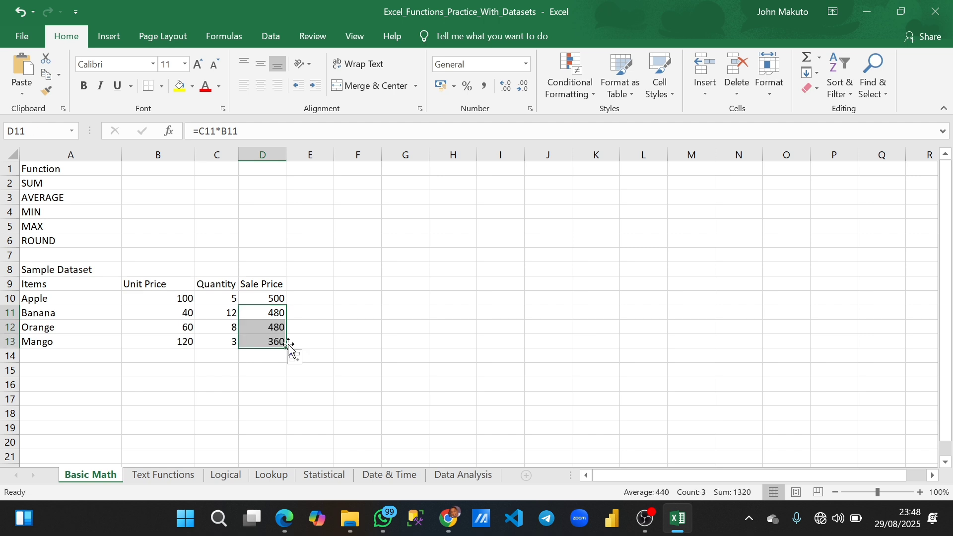
click(260, 345)
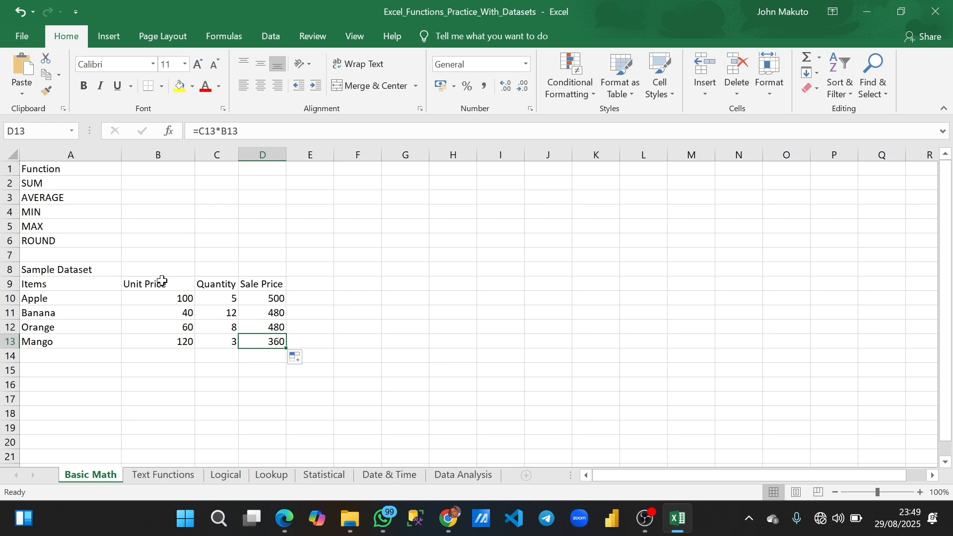
- Format the unit prices in B10:B13 as $ English (United States) accounting values with no decimal places
drag(168, 282, 179, 341)
click(162, 301)
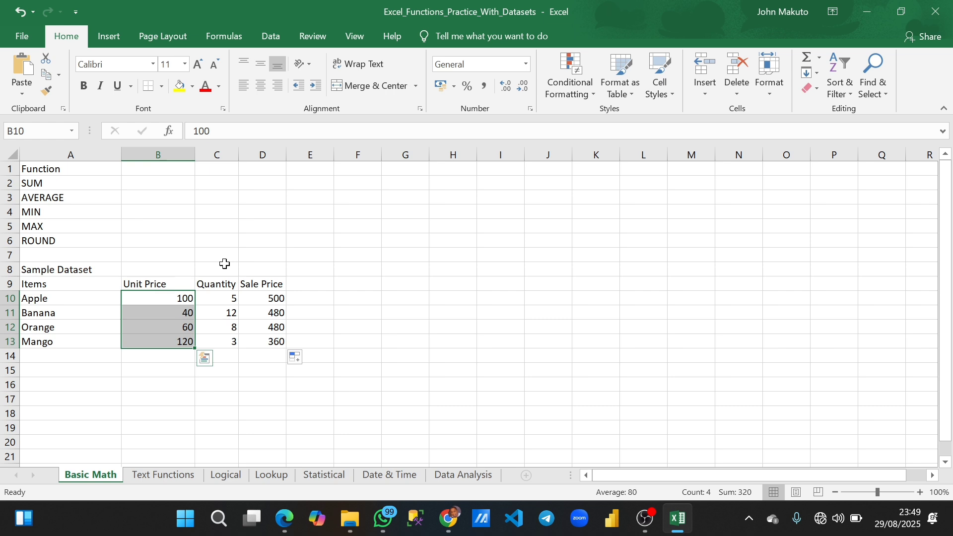
click(454, 88)
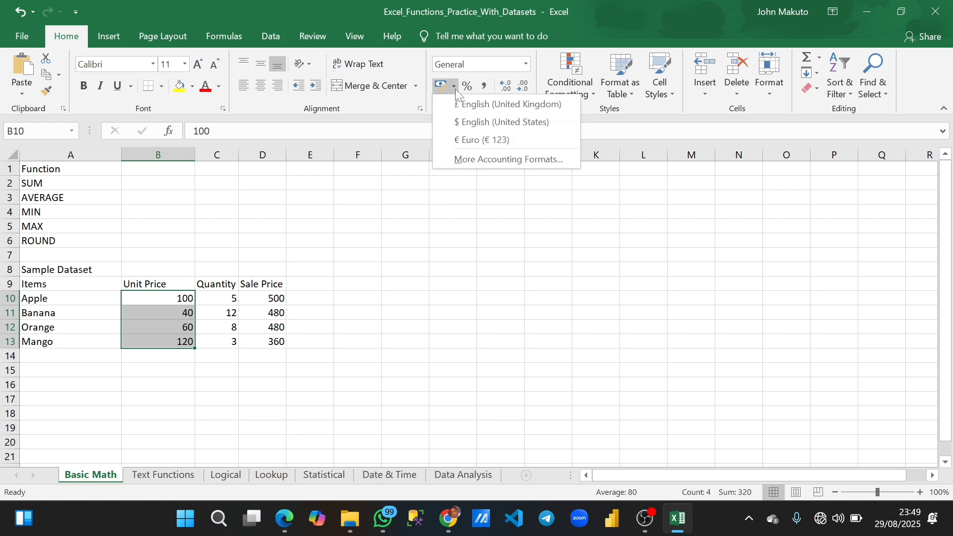
click(463, 122)
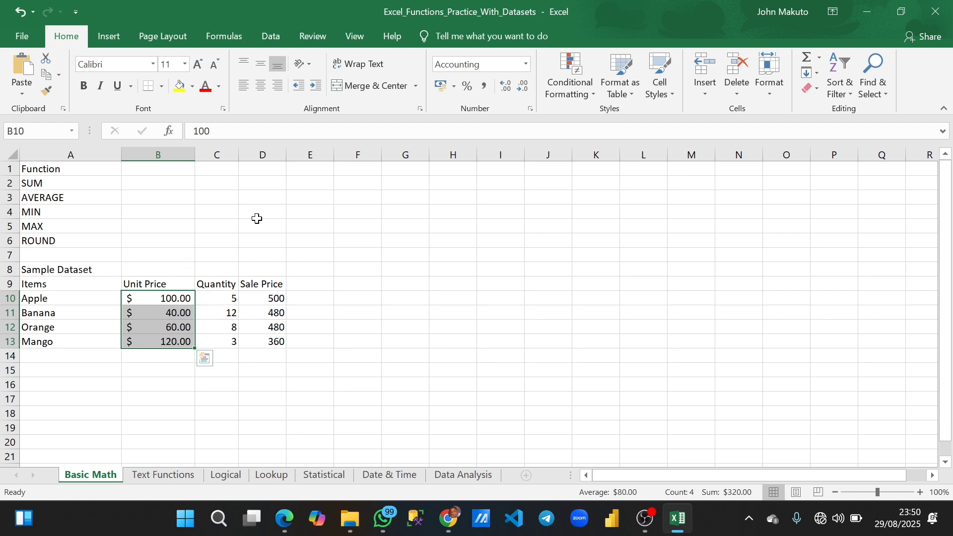
click(519, 90)
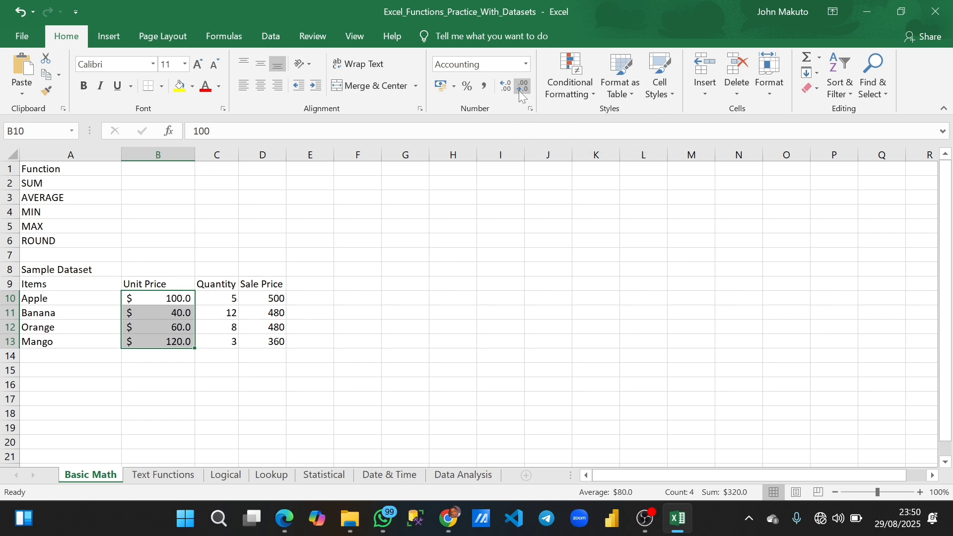
click(519, 90)
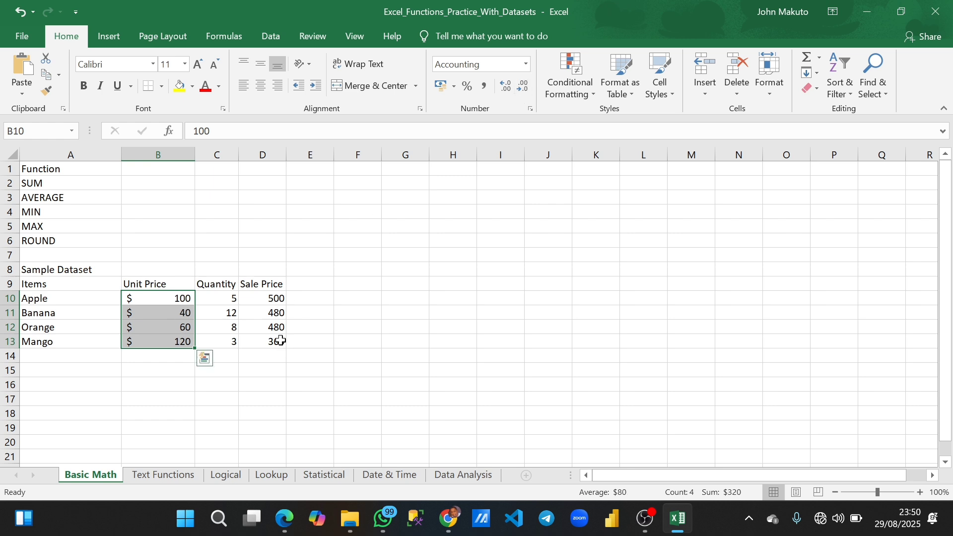
- Delete the sale price formulas in D10:D13
click(278, 296)
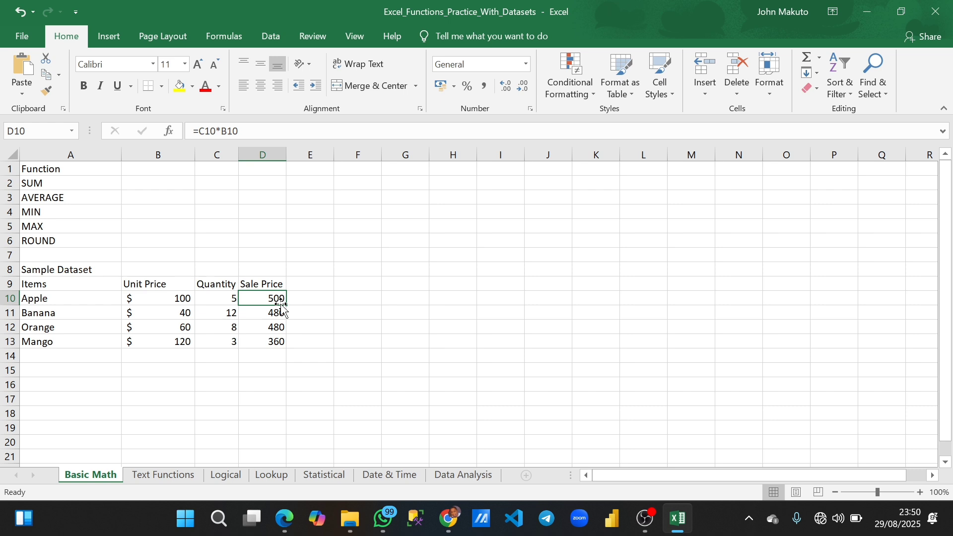
drag(280, 304, 282, 340)
key(Delete)
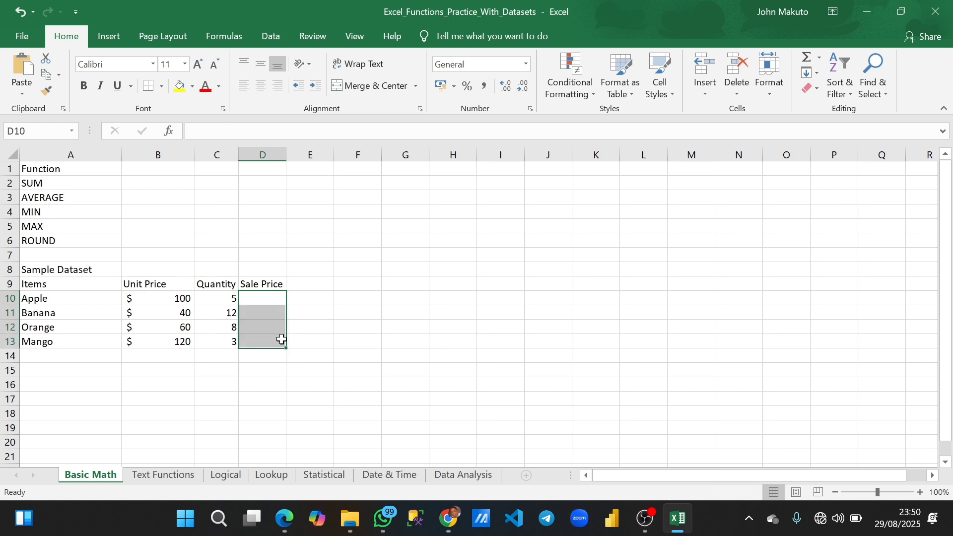
- Enter =C10*B10 in D10 for the Apple sale price and fill the formula down to D13
click(260, 298)
text(=)
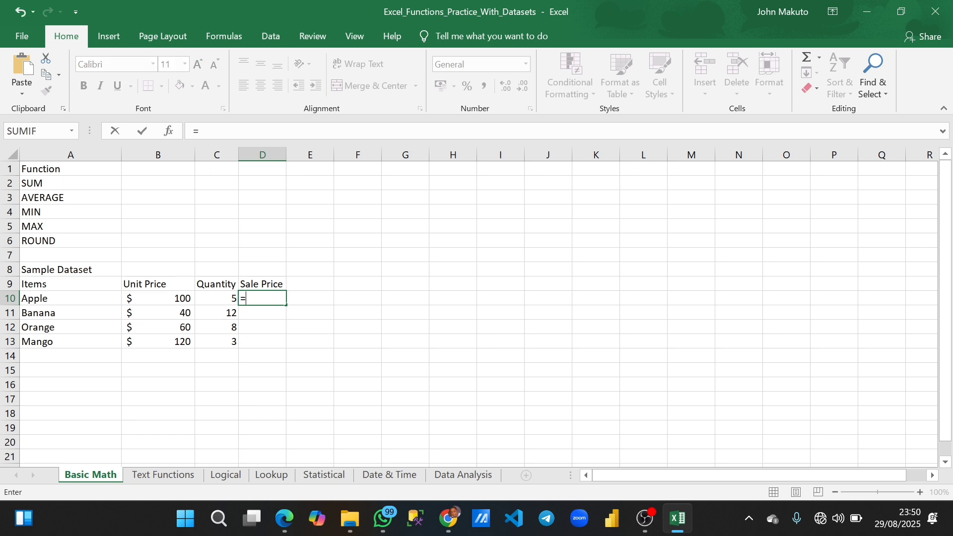
click(224, 297)
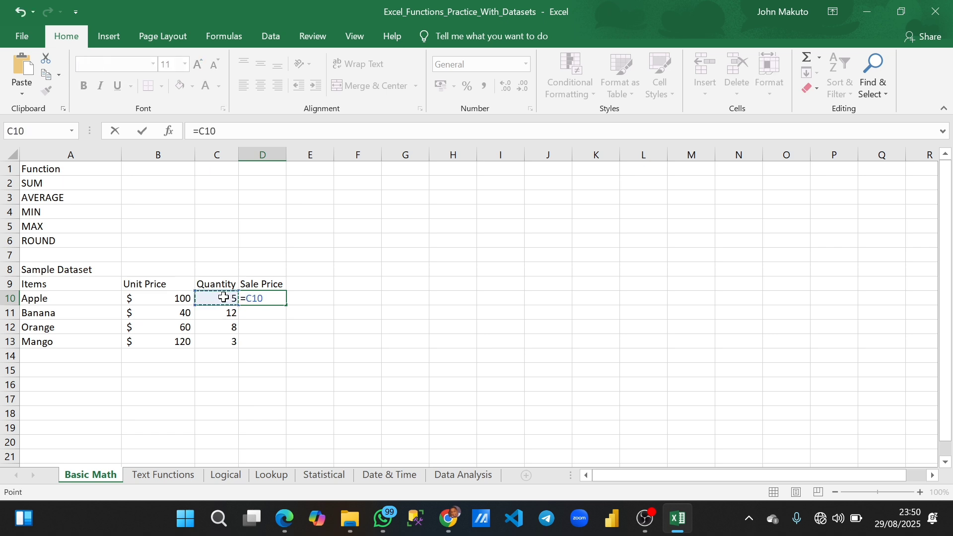
text(*)
click(171, 299)
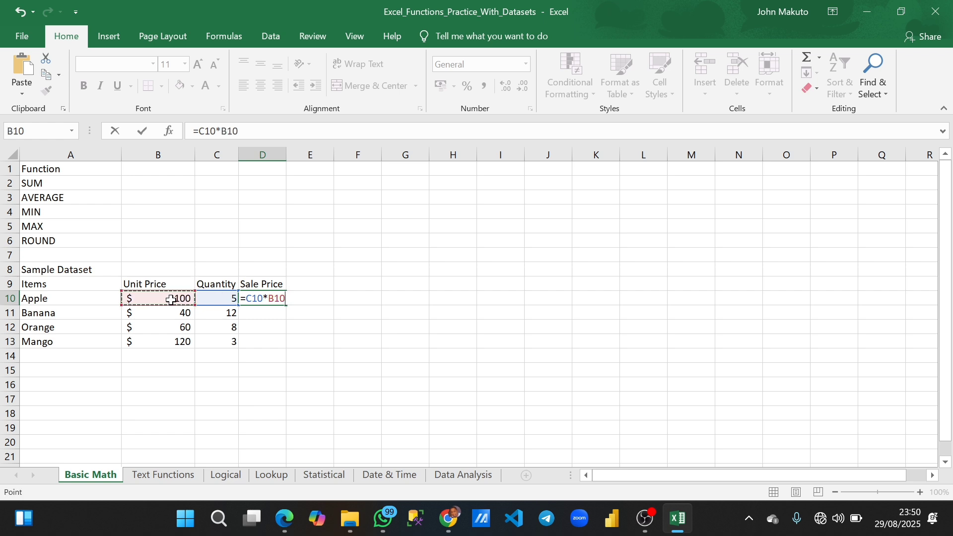
key(Return)
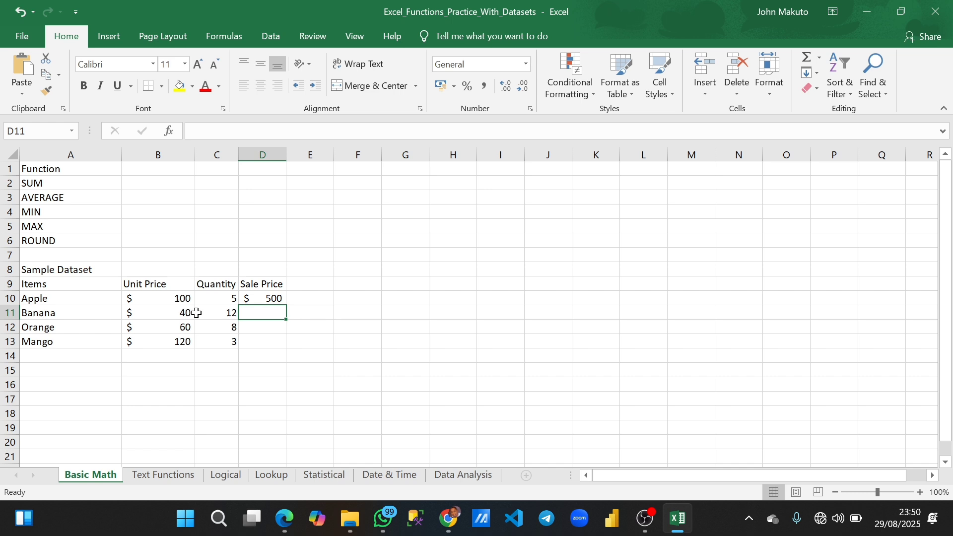
click(272, 297)
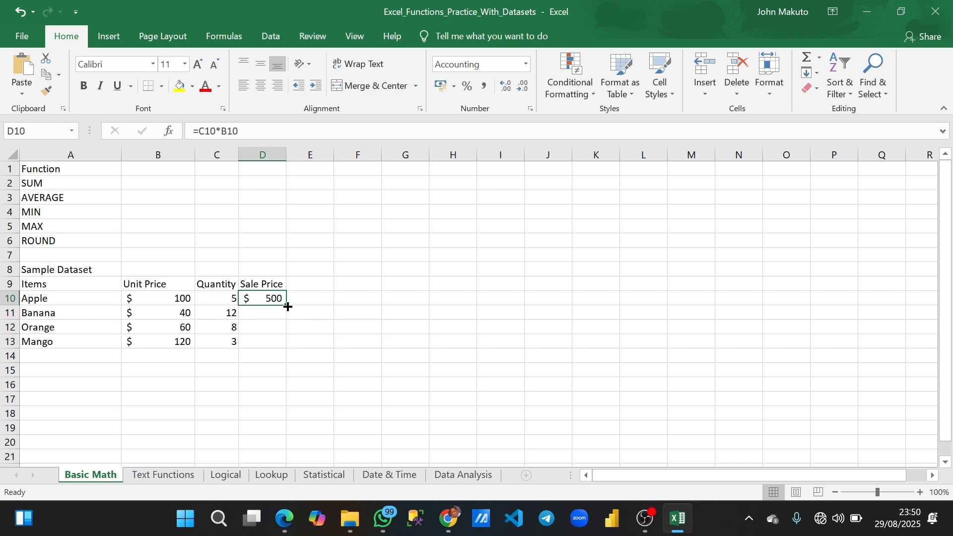
drag(288, 307, 288, 345)
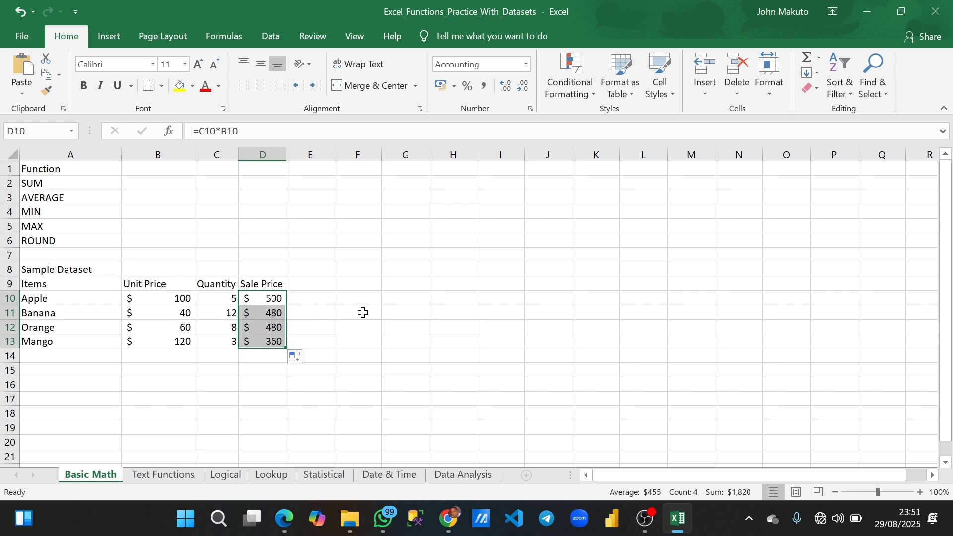
- Enter the label Total Sales price in F11 and widen column F to fit it
click(363, 312)
key(F2)
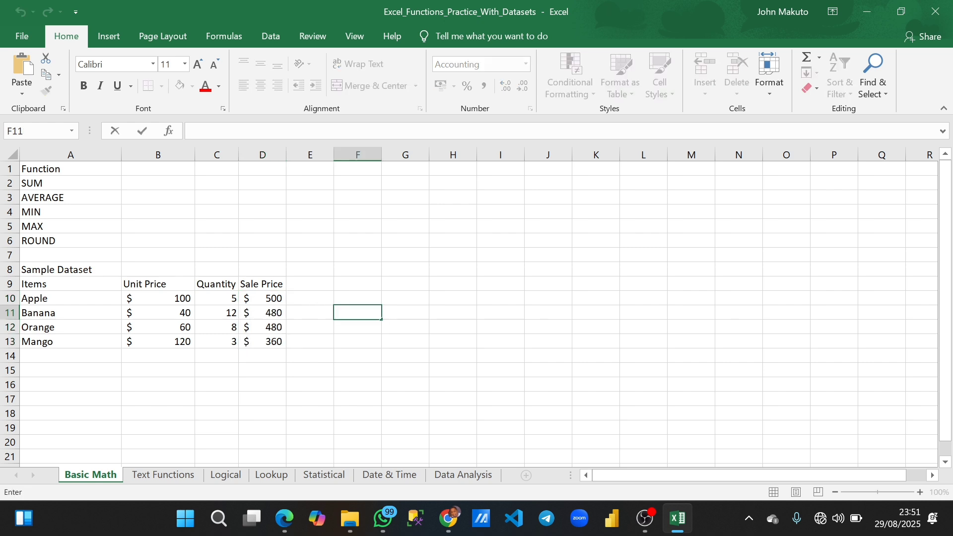
text(Total Sales)
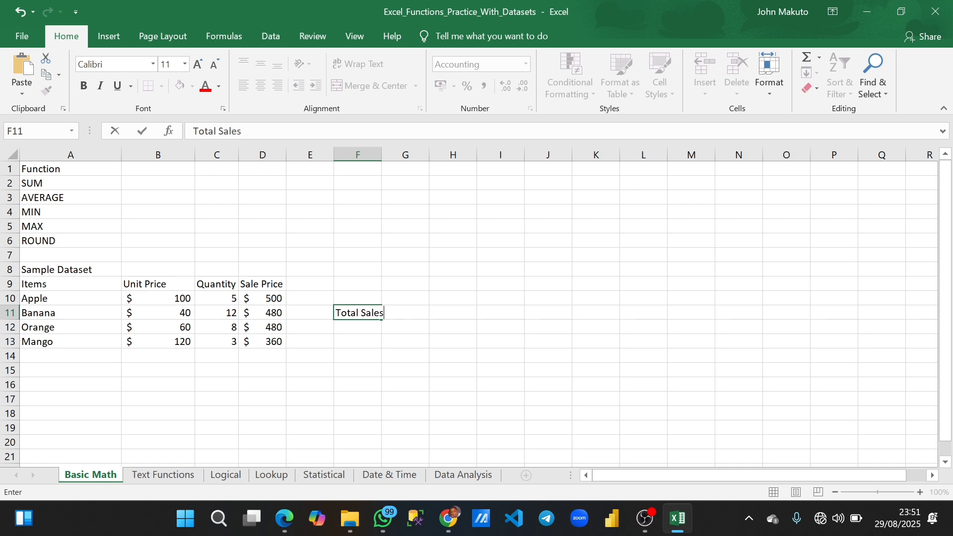
text( price)
key(Return)
drag(381, 152, 438, 154)
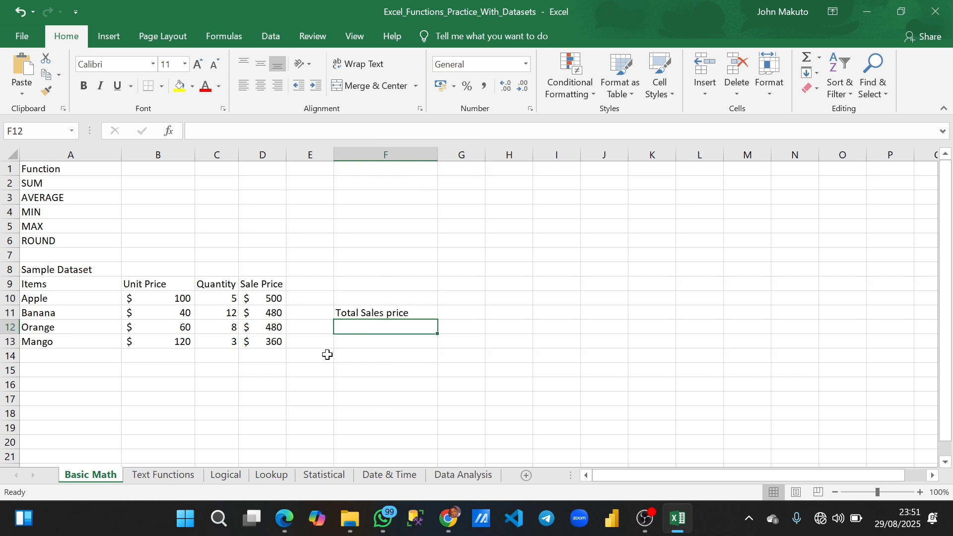
- Enter =D10+D11+D12+D13 in G11 to add up the four sale prices beside the Total Sales price label
click(455, 316)
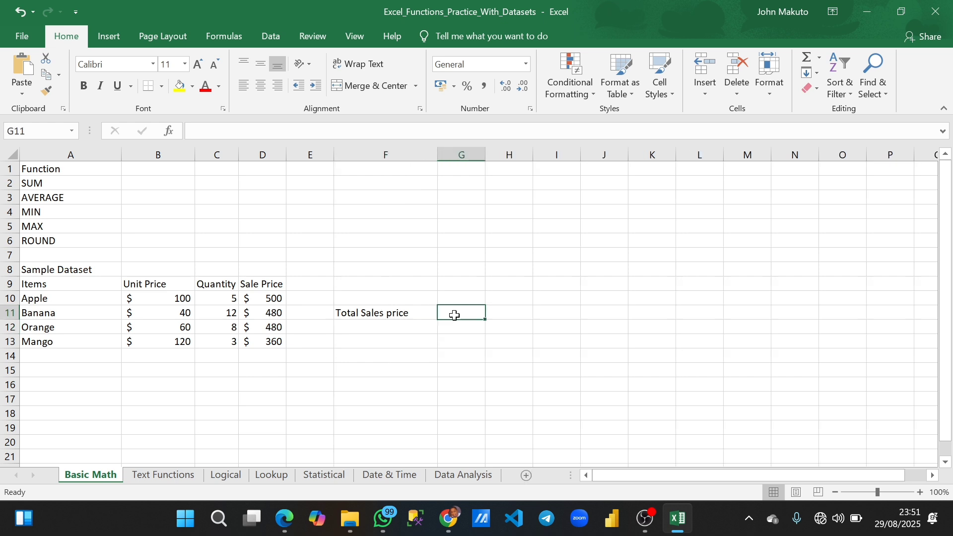
double_click(454, 315)
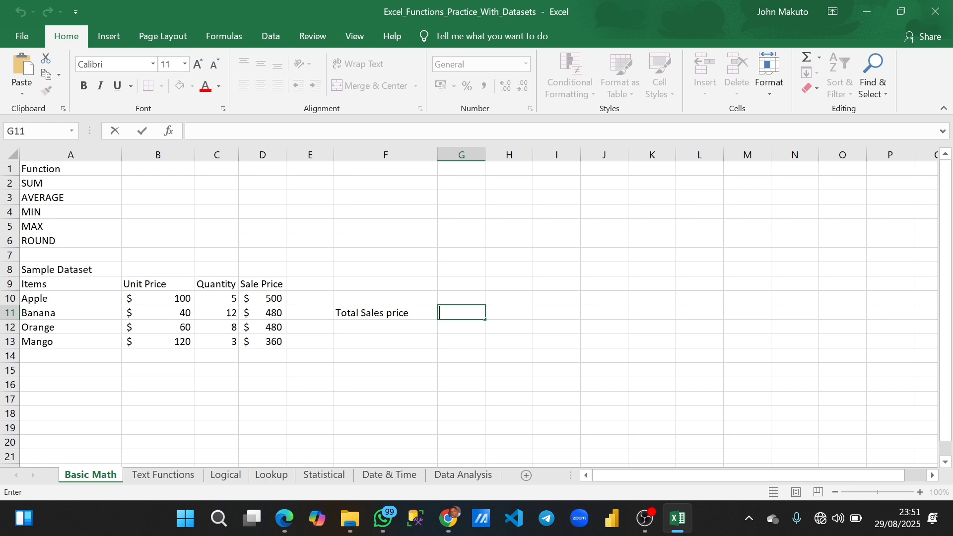
text(=)
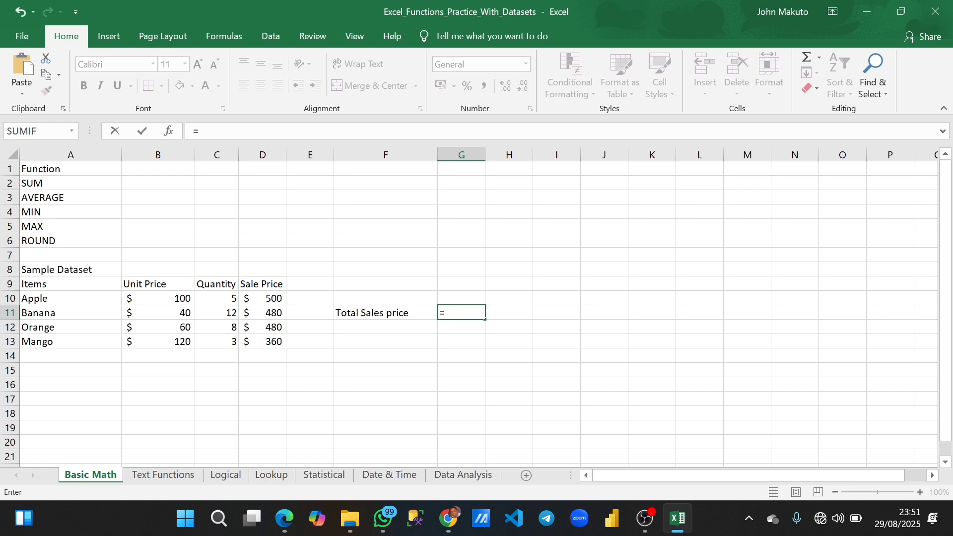
click(268, 299)
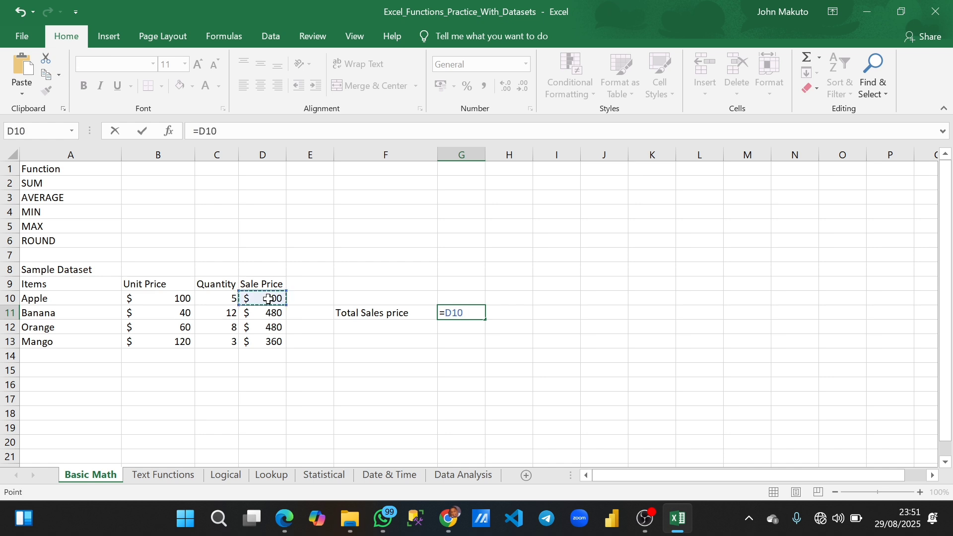
text(+)
click(264, 311)
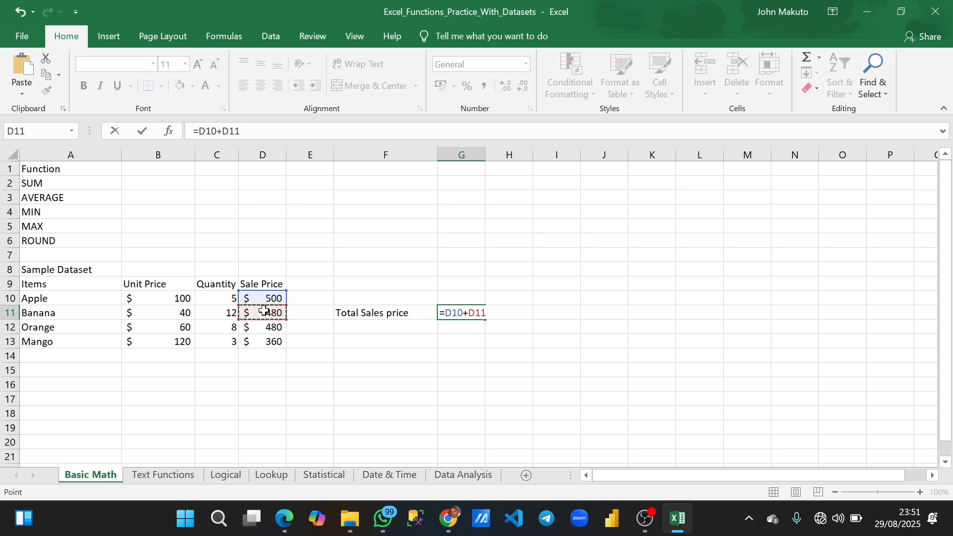
text(+)
click(262, 330)
text(+)
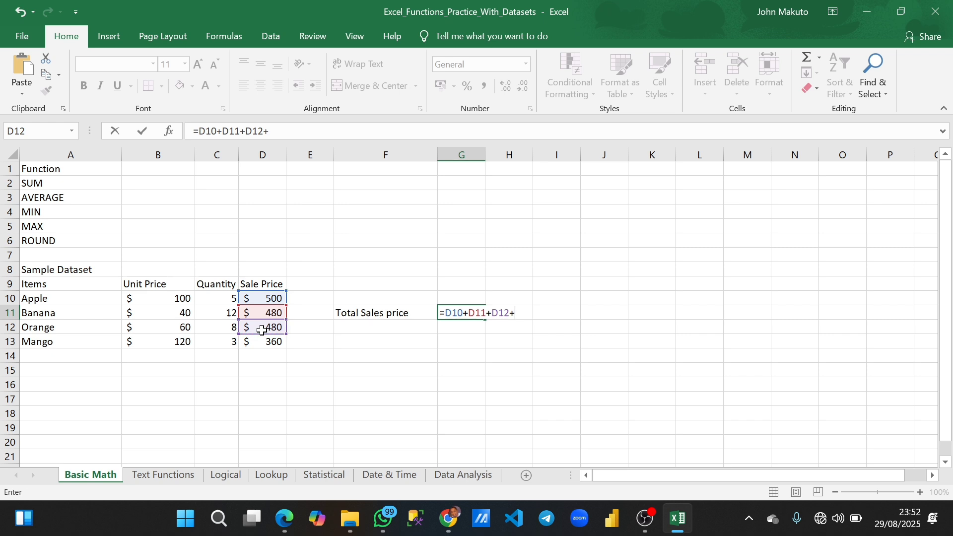
click(266, 343)
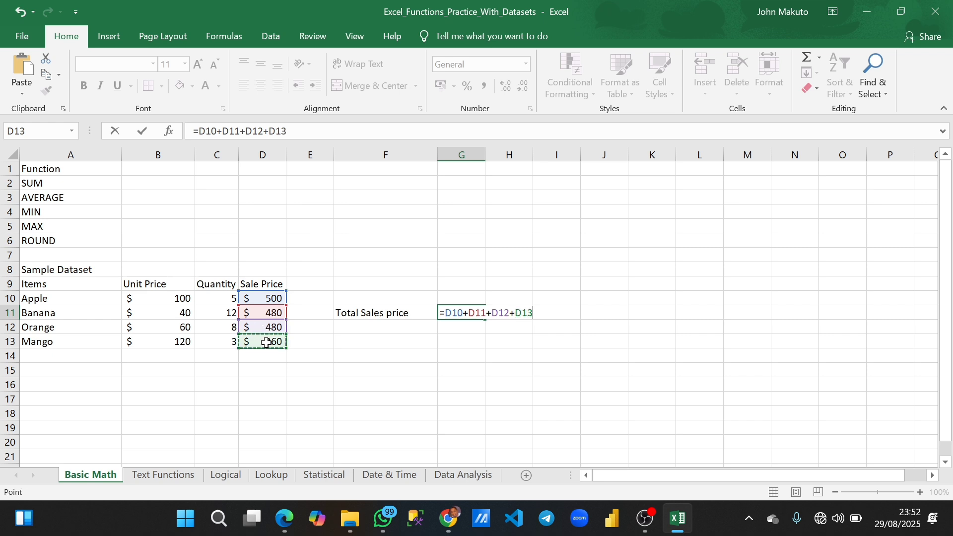
key(Return)
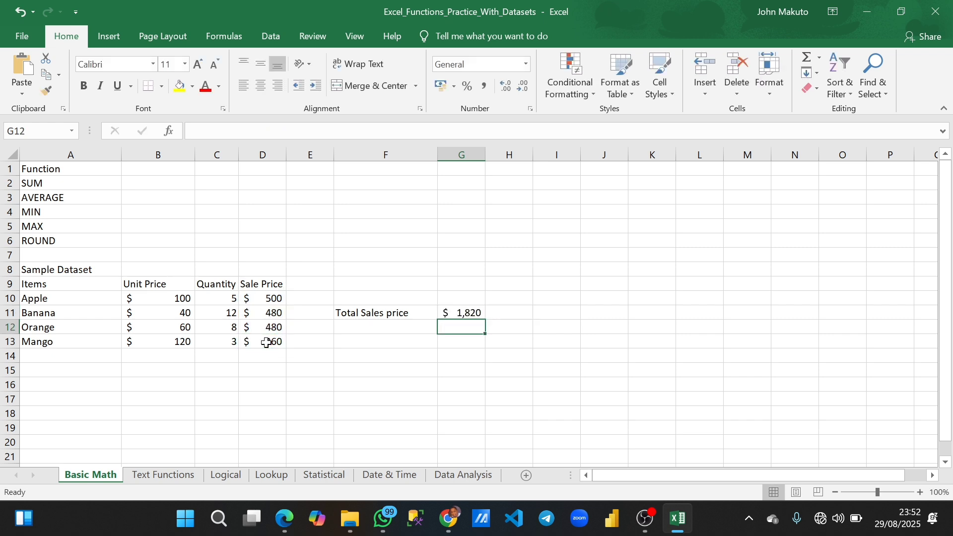
- Replace the formula in G11 with a SUM of the sale prices in D10:D13
double_click(464, 314)
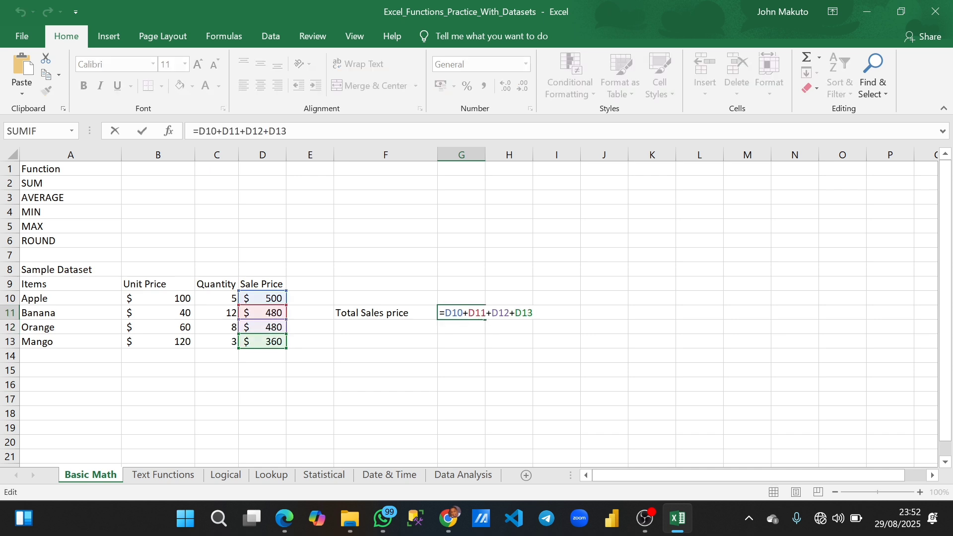
key(BackSpace)
key(BackSpace)
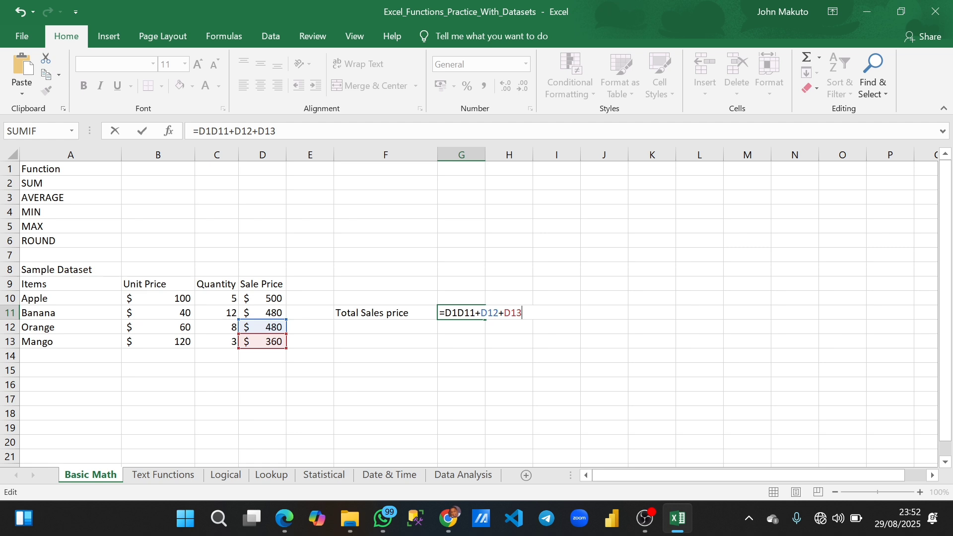
drag(522, 312, 445, 312)
key(BackSpace)
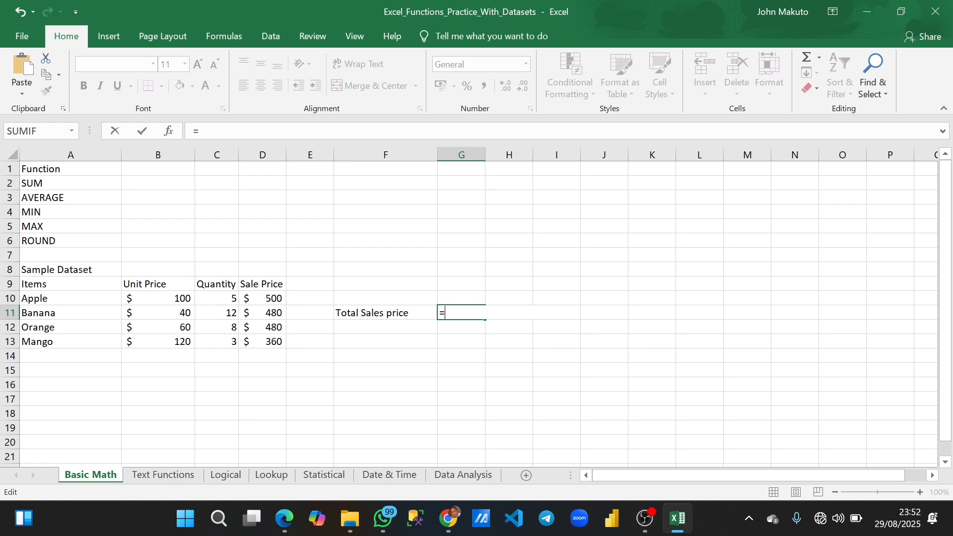
text(SUM()
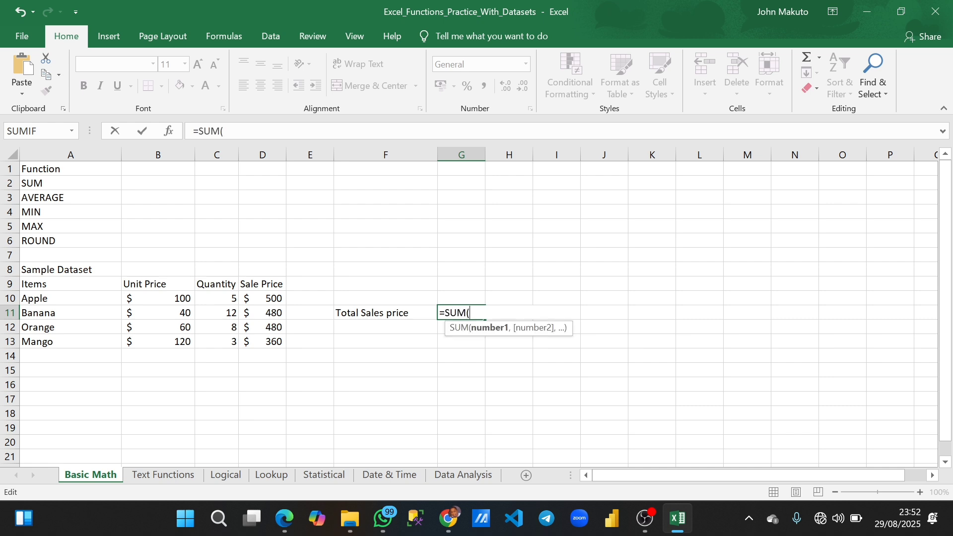
drag(271, 297, 276, 340)
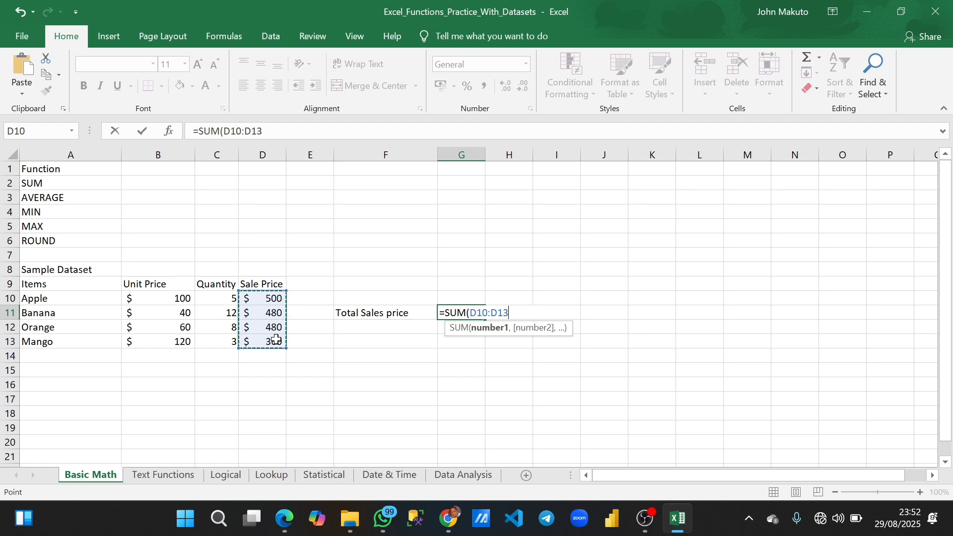
key(Return)
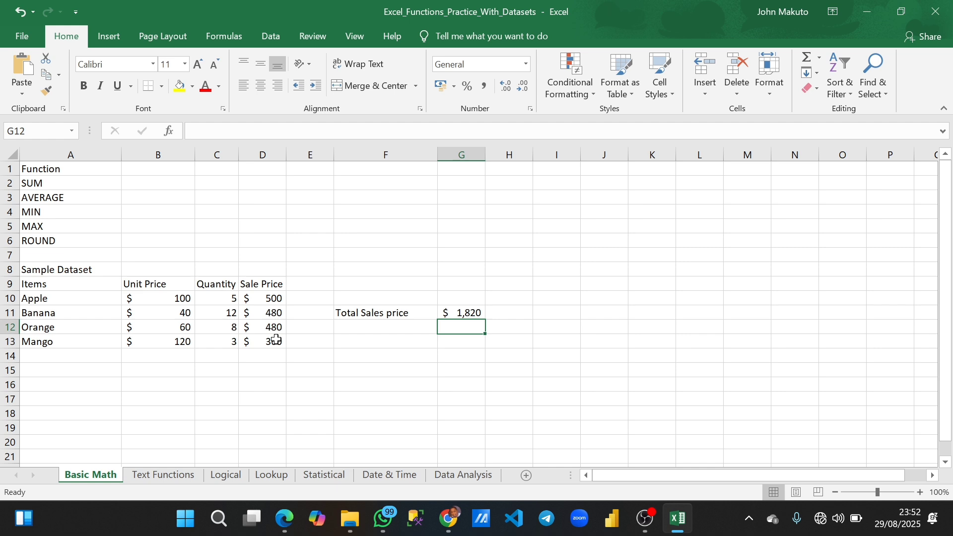
- Enter the label Average S.P in F12, below Total Sales price
click(352, 327)
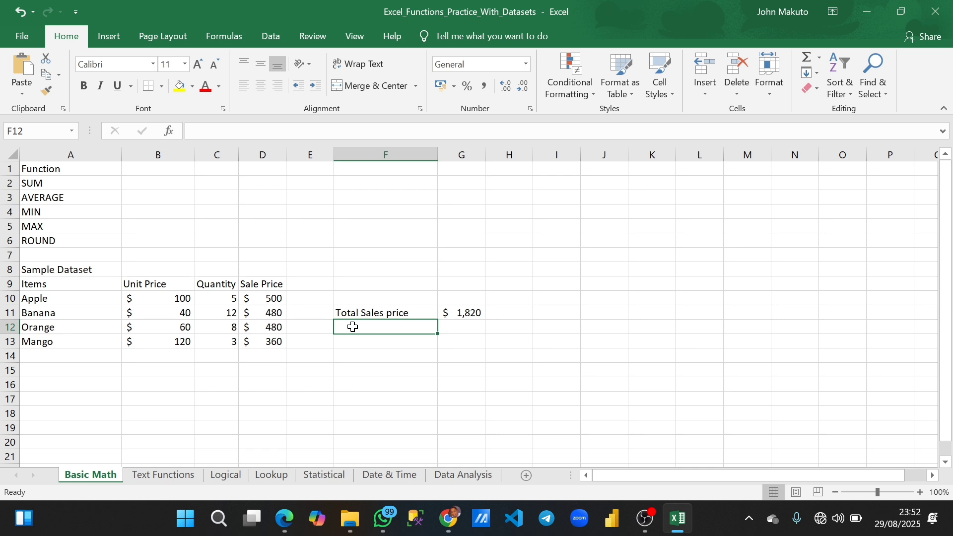
text(Average )
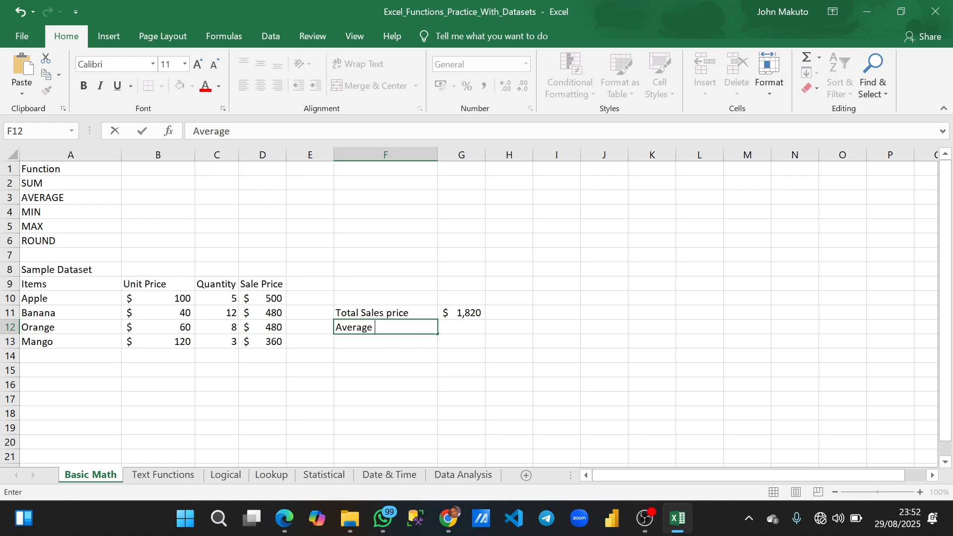
text(SP)
key(Left)
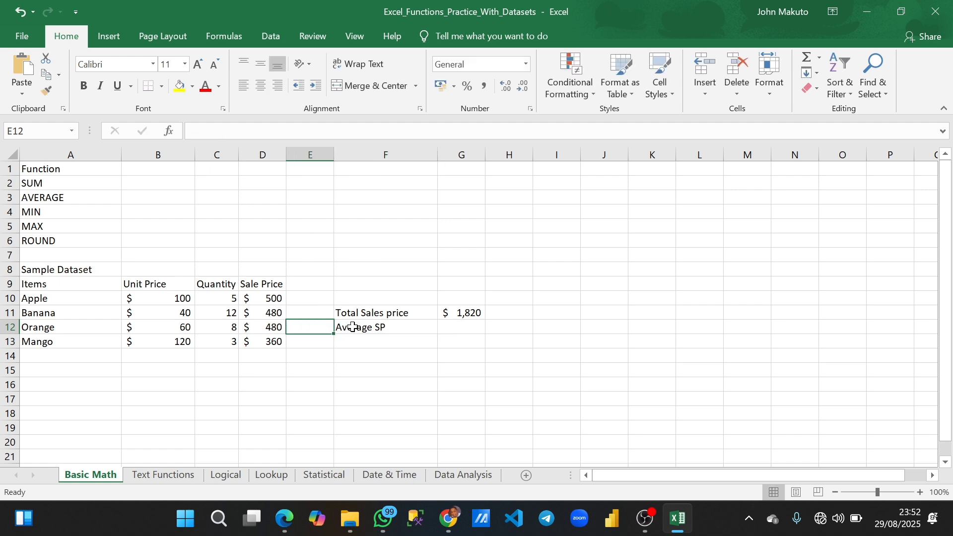
click(352, 327)
key(F2)
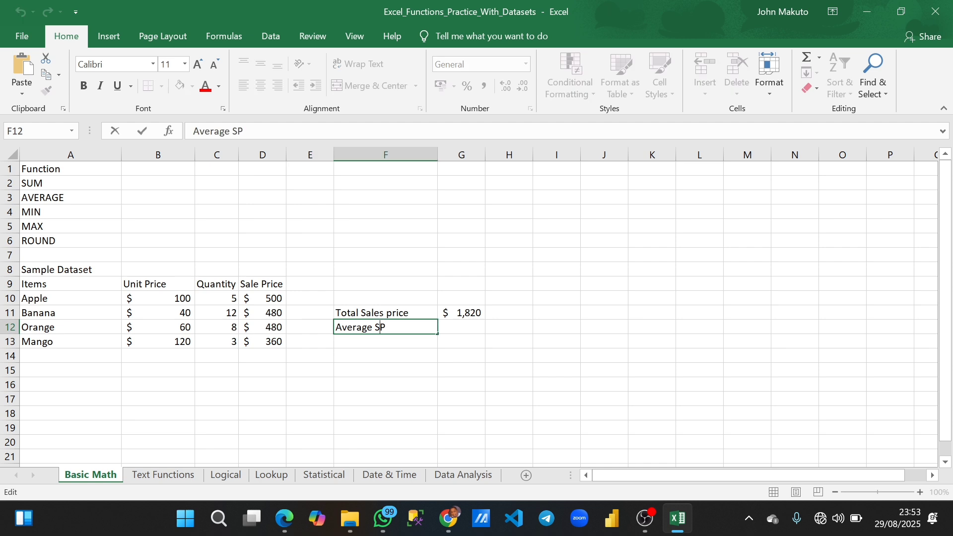
text(.)
key(Tab)
- Enter =AVERAGE(D10:D13) in G12 to calculate the average sale price
text(=)
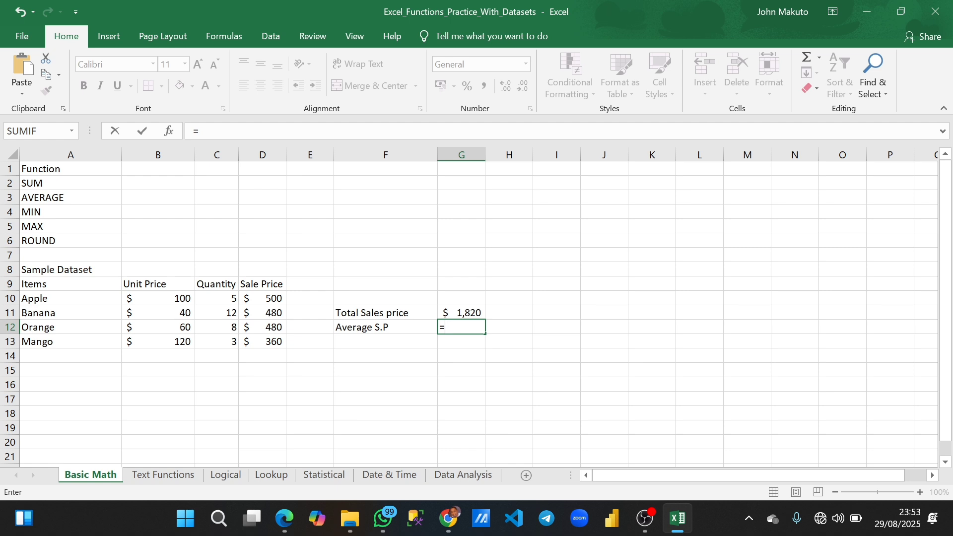
text(Averag)
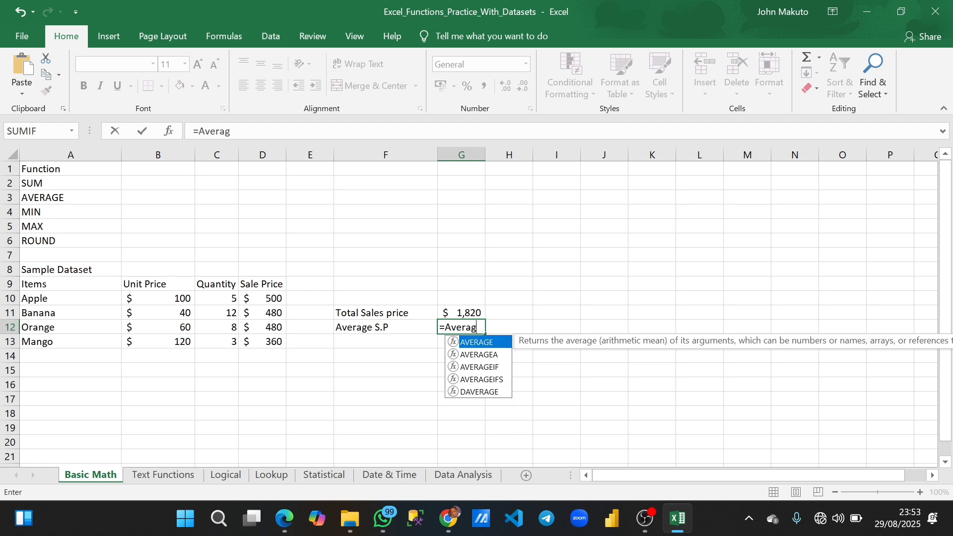
key(Tab)
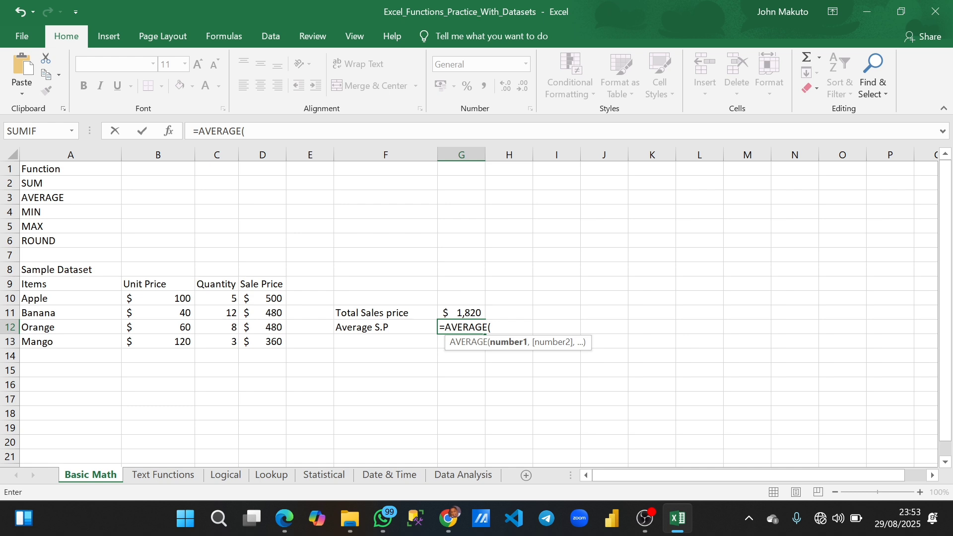
drag(273, 298, 283, 339)
text())
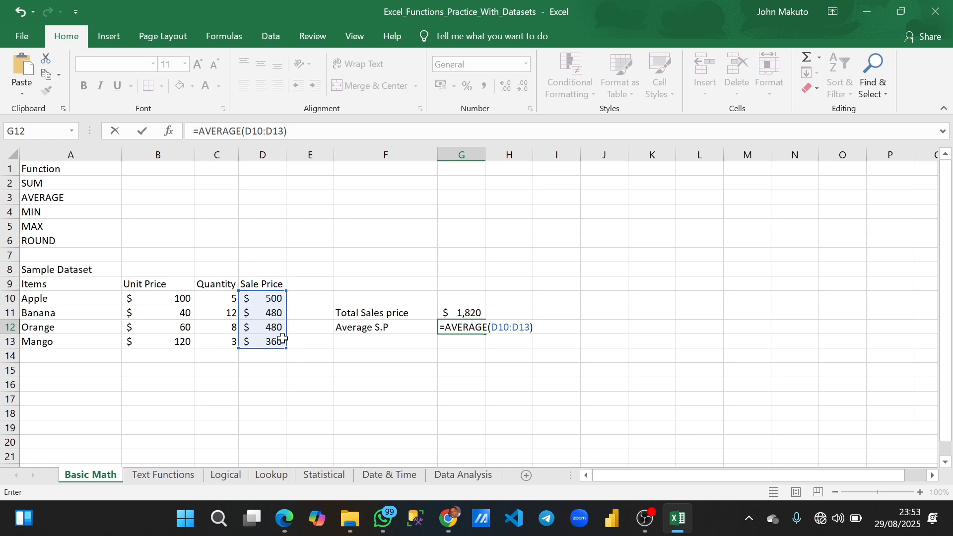
key(Return)
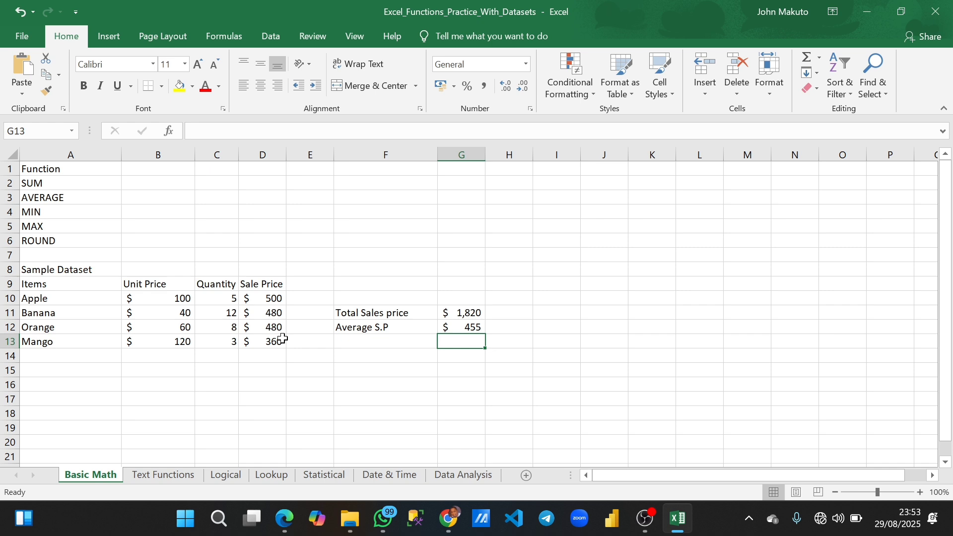
- Enter the label Minimum S.P in F13 and the formula =MIN(D10:D13) in G13
key(Left)
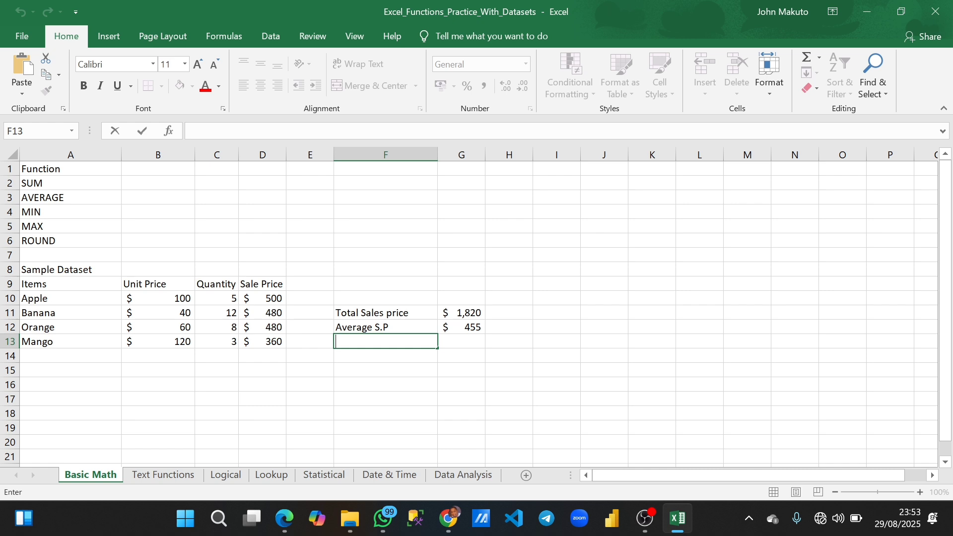
text(Minimum S.)
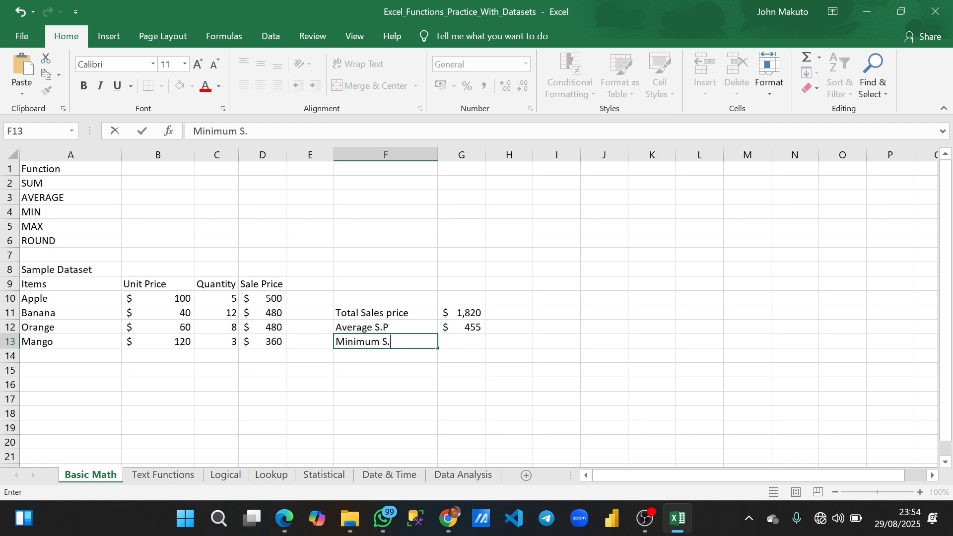
text(P)
click(464, 340)
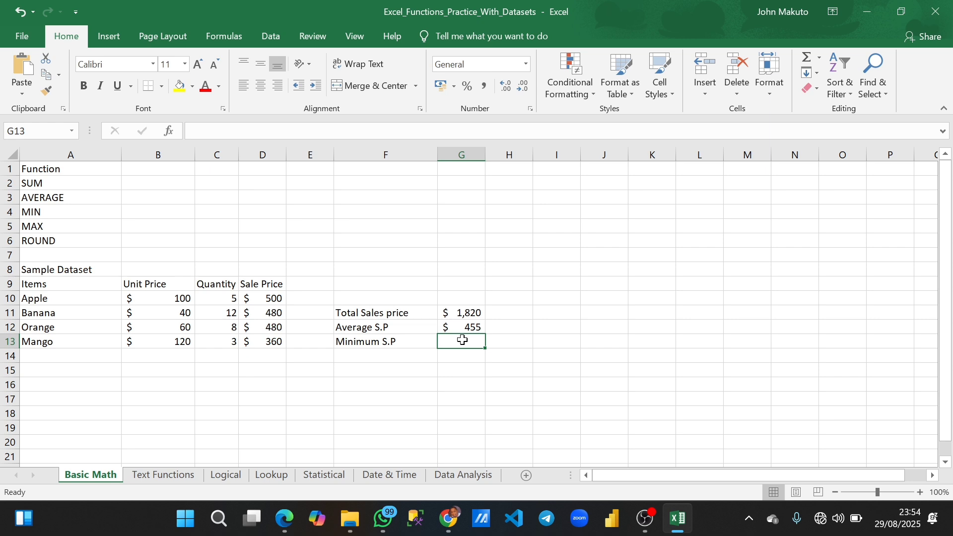
text(=MIN()
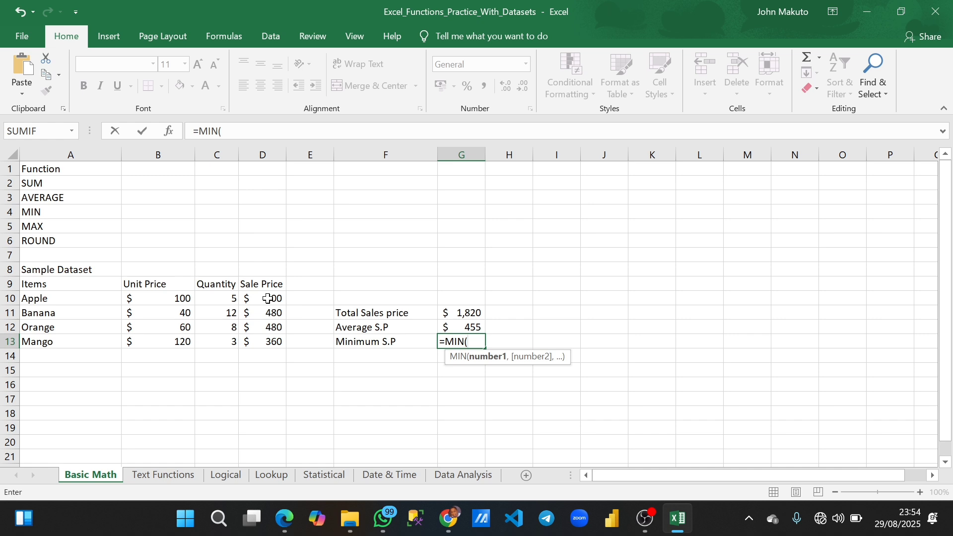
drag(268, 298, 275, 342)
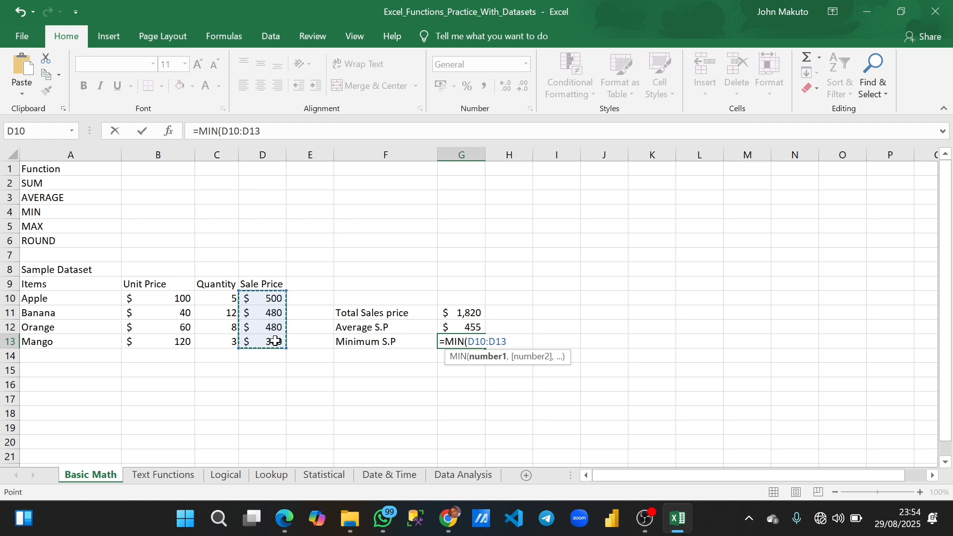
text())
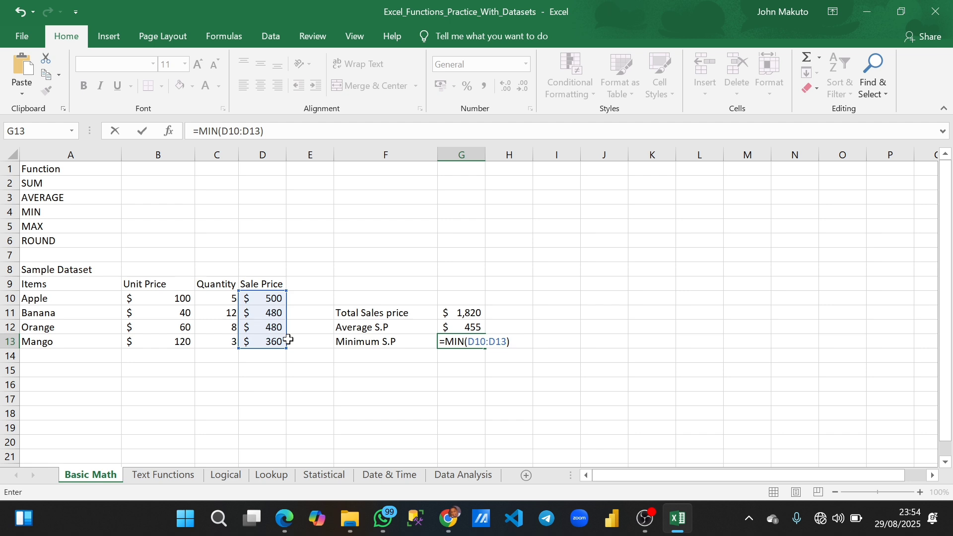
key(Return)
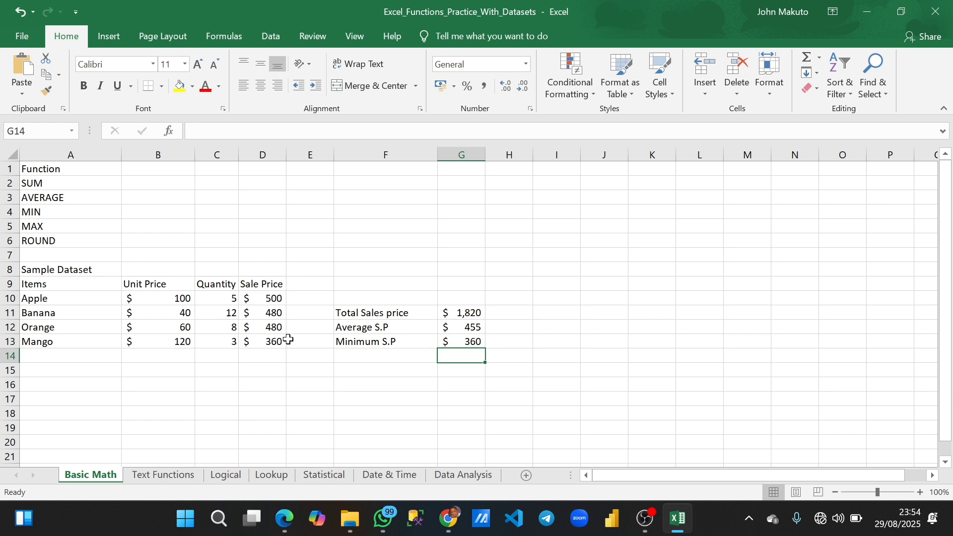
- Enter the label Maximum S.P in F14, below Minimum S.P
key(Left)
text(mA)
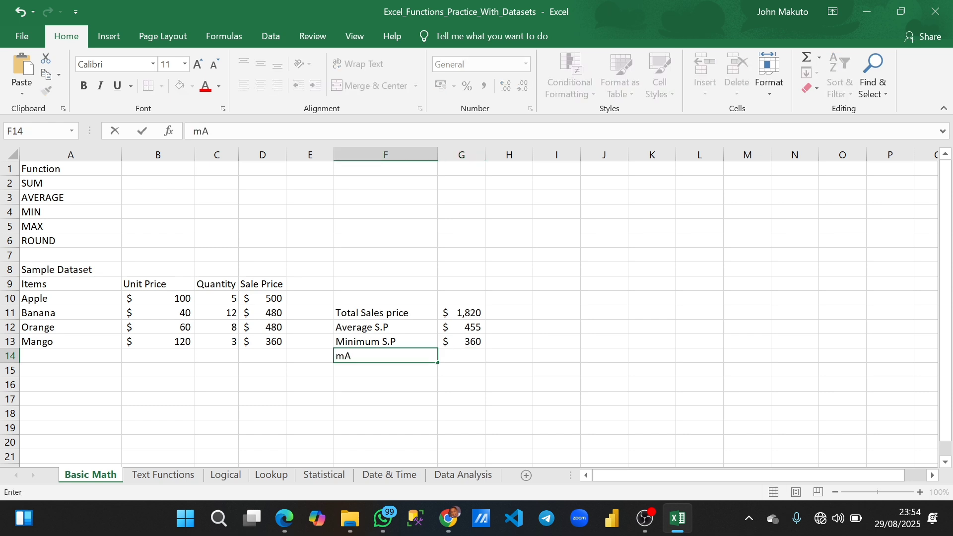
key(BackSpace)
key(BackSpace)
text(m)
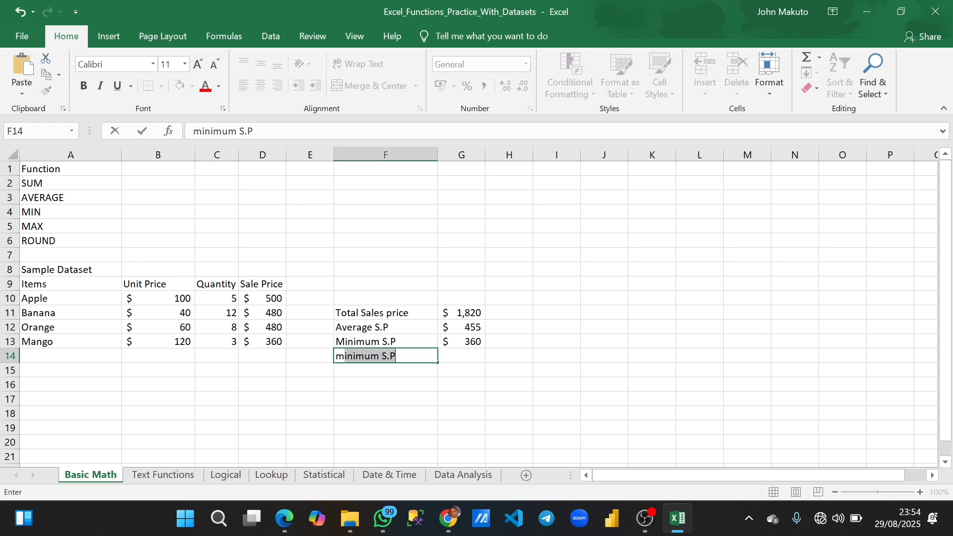
key(BackSpace)
key(BackSpace)
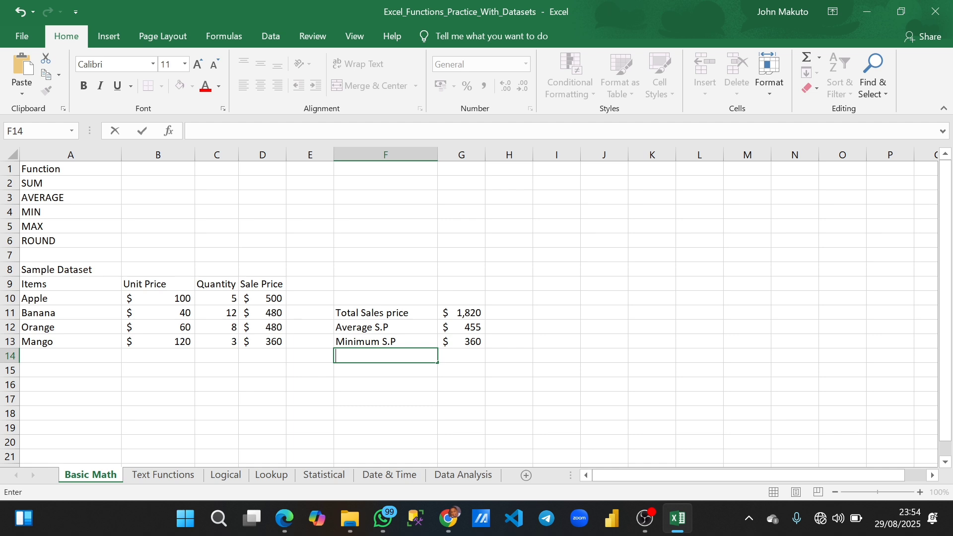
text(Maximum S)
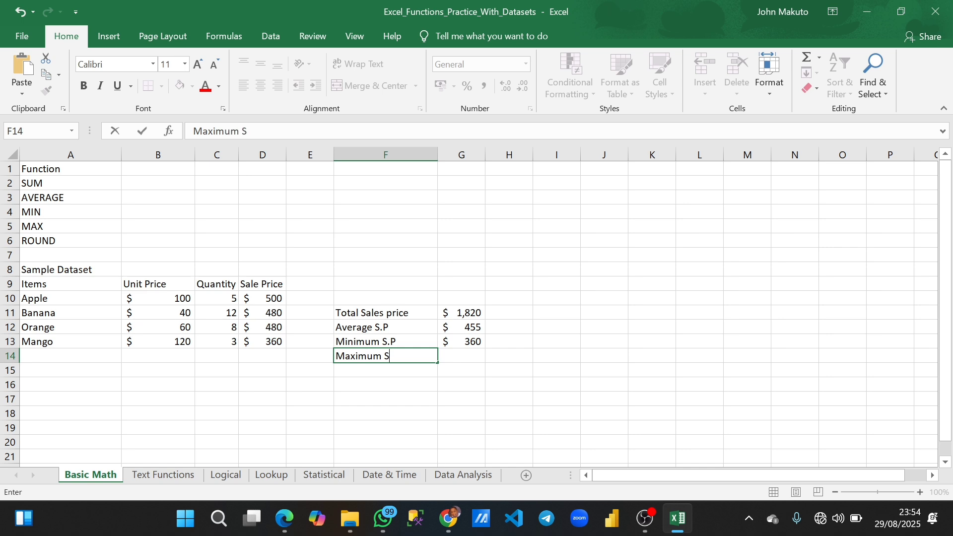
text(.P)
key(Tab)
- Enter =MAX(D10:D13) in G14 to calculate the maximum sale price
text(=)
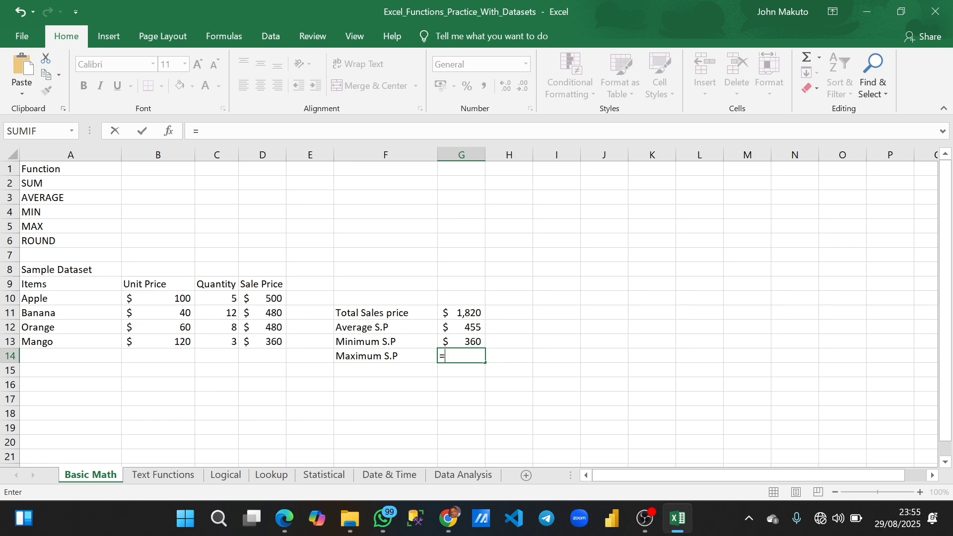
text(MAX()
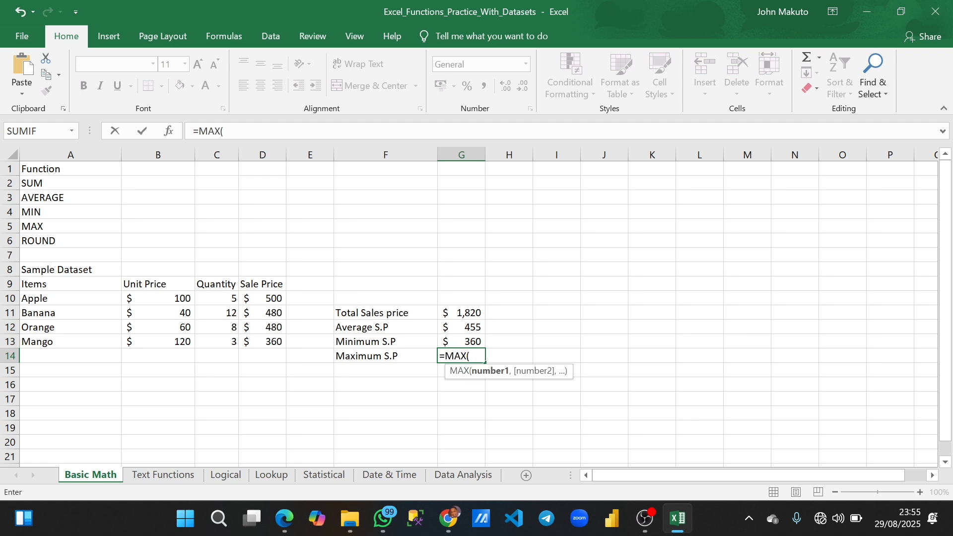
drag(268, 298, 275, 342)
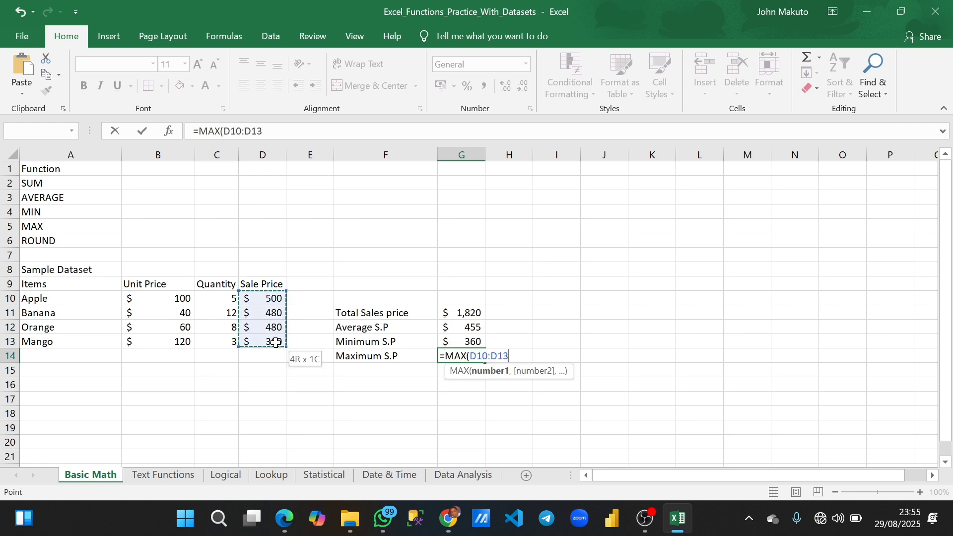
text())
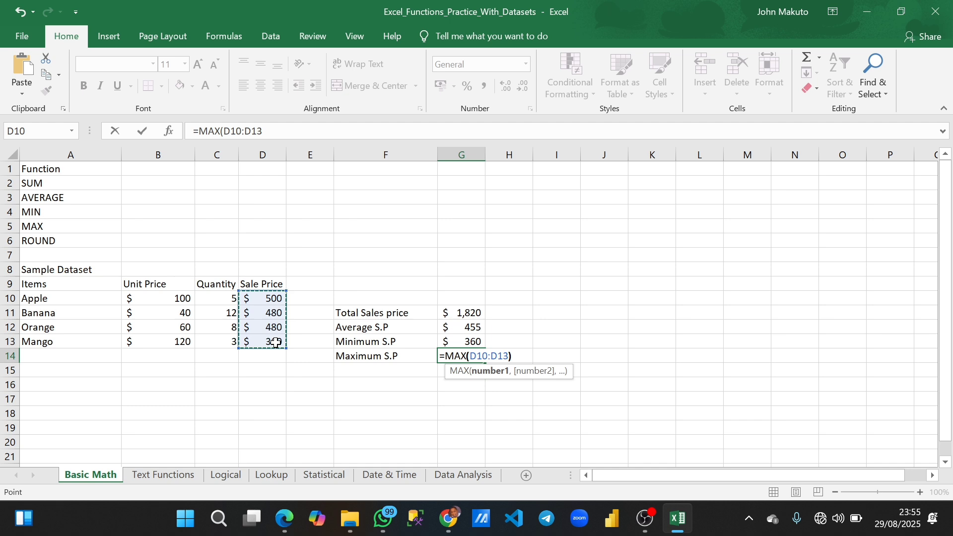
key(Return)
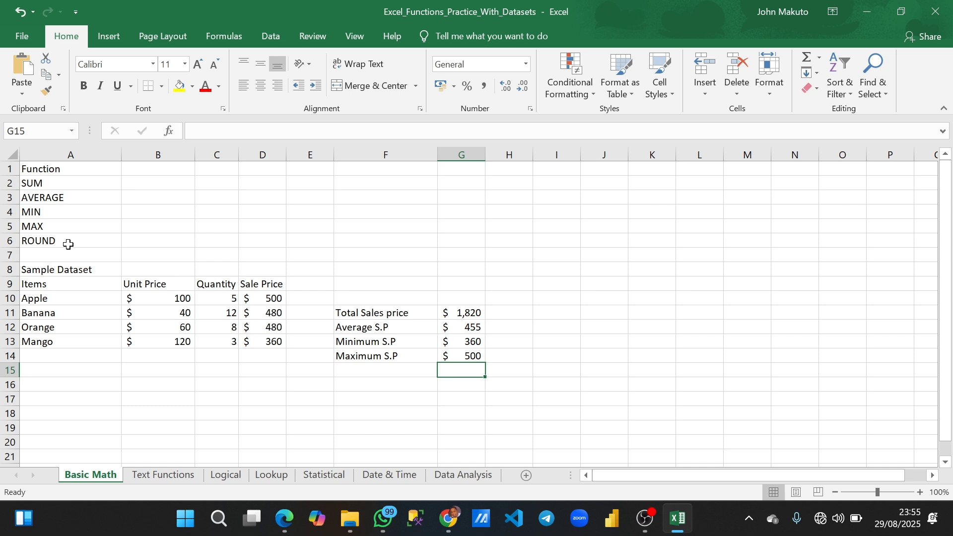
- Enter the sample decimal number 678.987 in J11 for practising the ROUND function
click(604, 312)
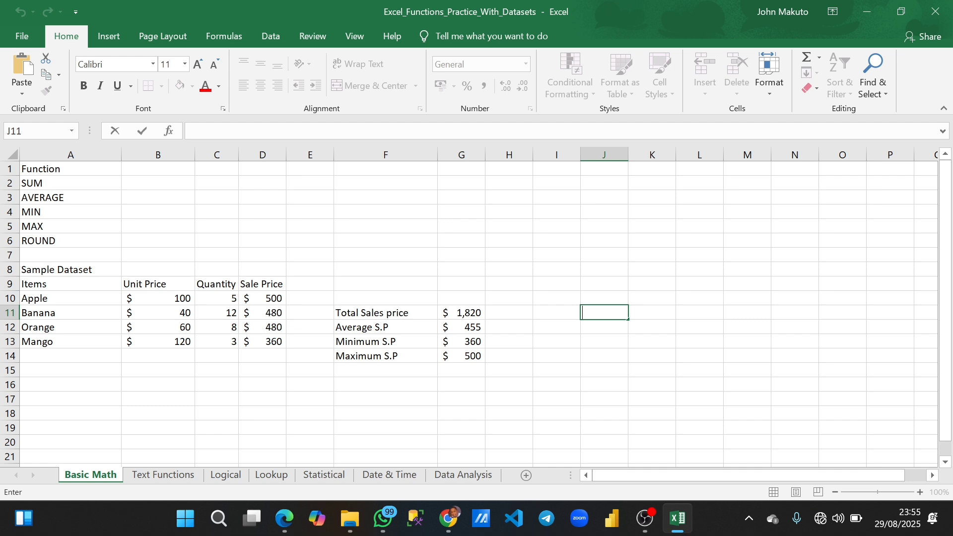
text(678.987)
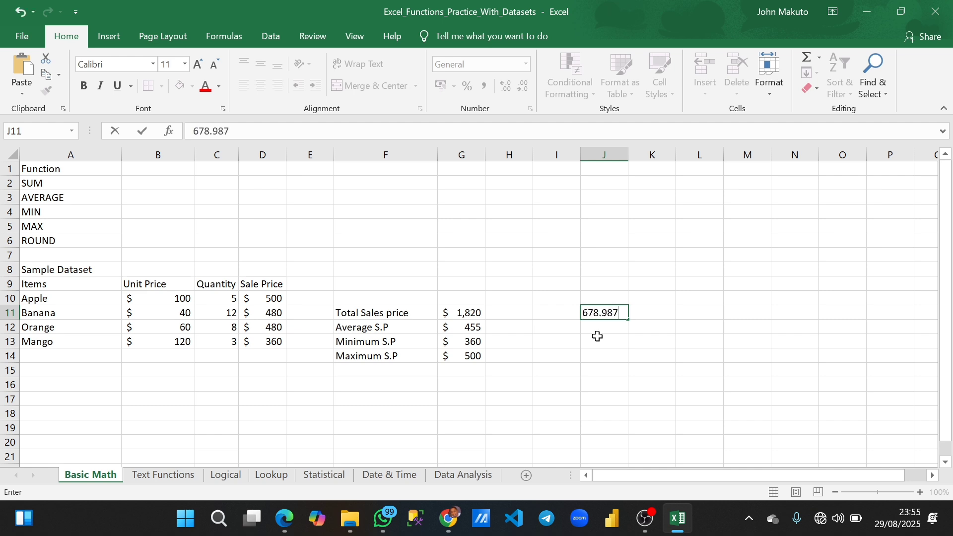
click(606, 324)
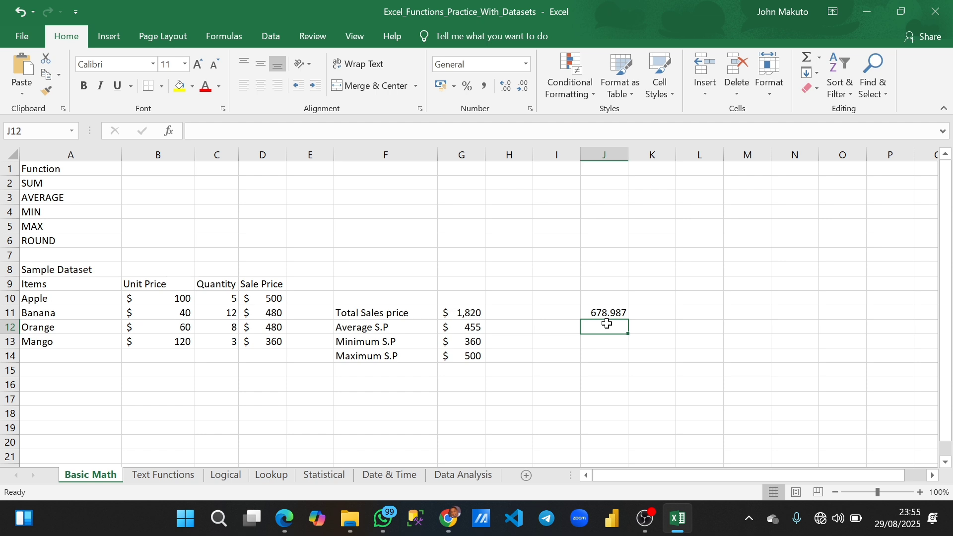
text(=)
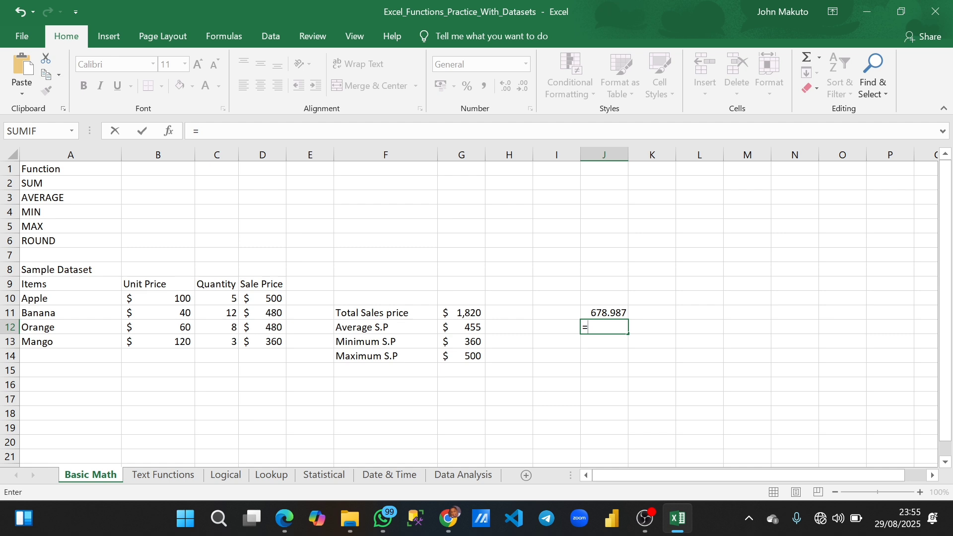
text(ROUND()
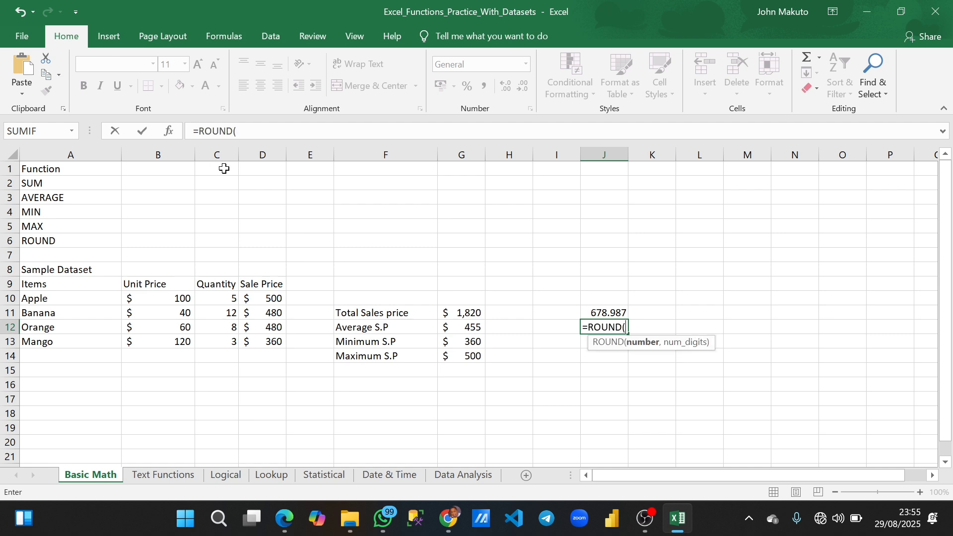
click(169, 131)
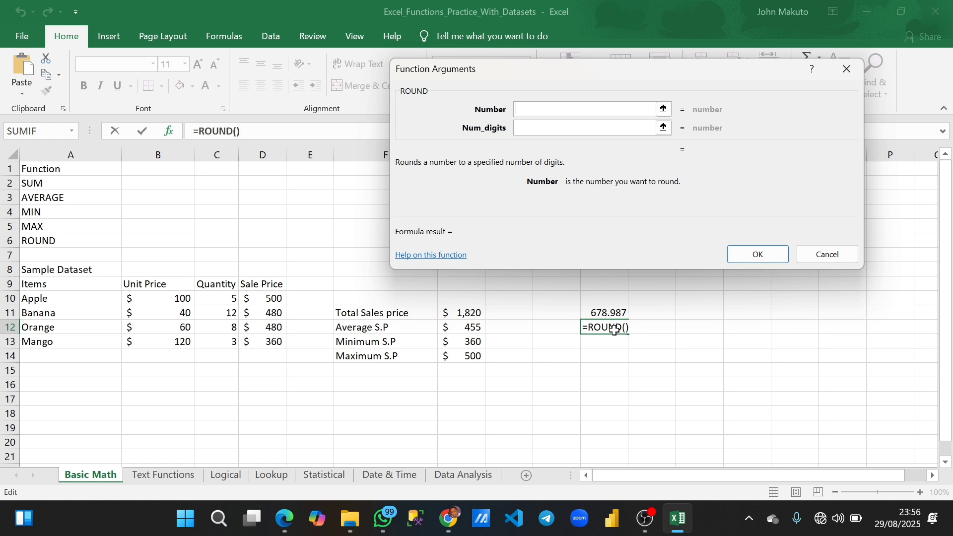
key(Escape)
- Enter =ROUND(J11,3) in J12 to round the sample number to three decimal places
text(=r)
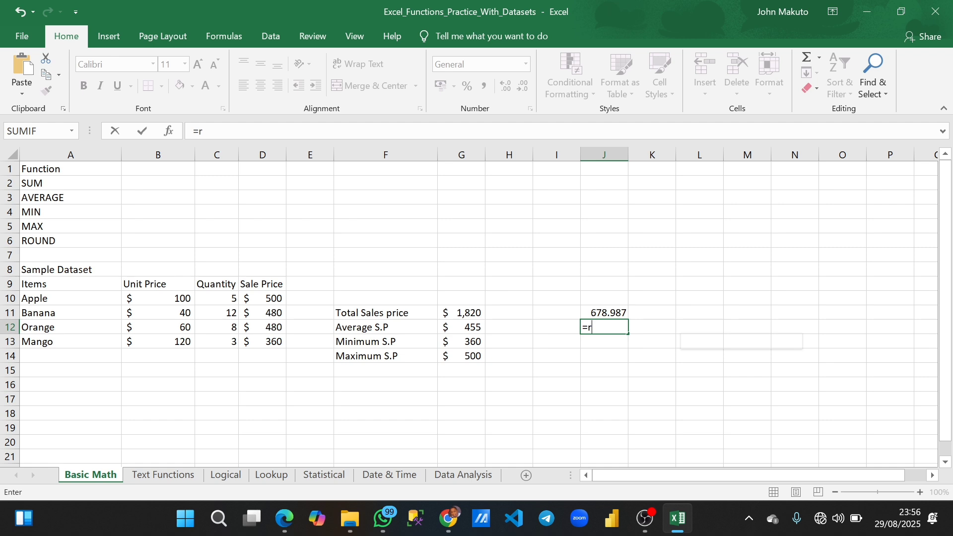
text(ou)
key(Tab)
click(612, 313)
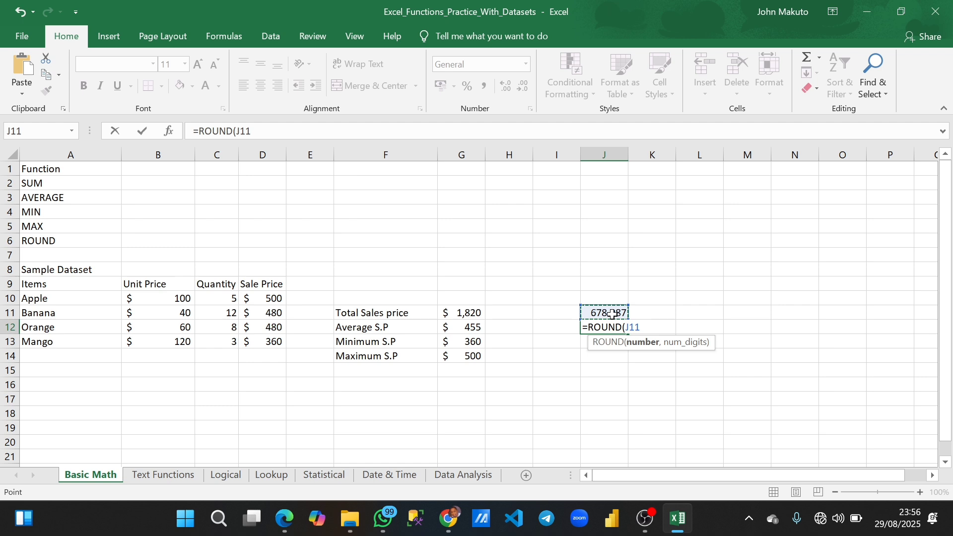
text(,)
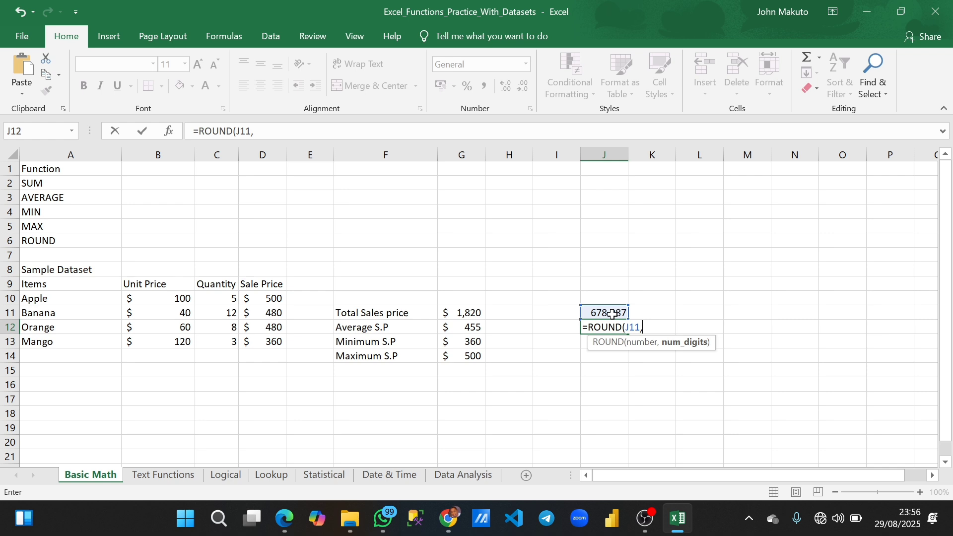
text(3))
key(Return)
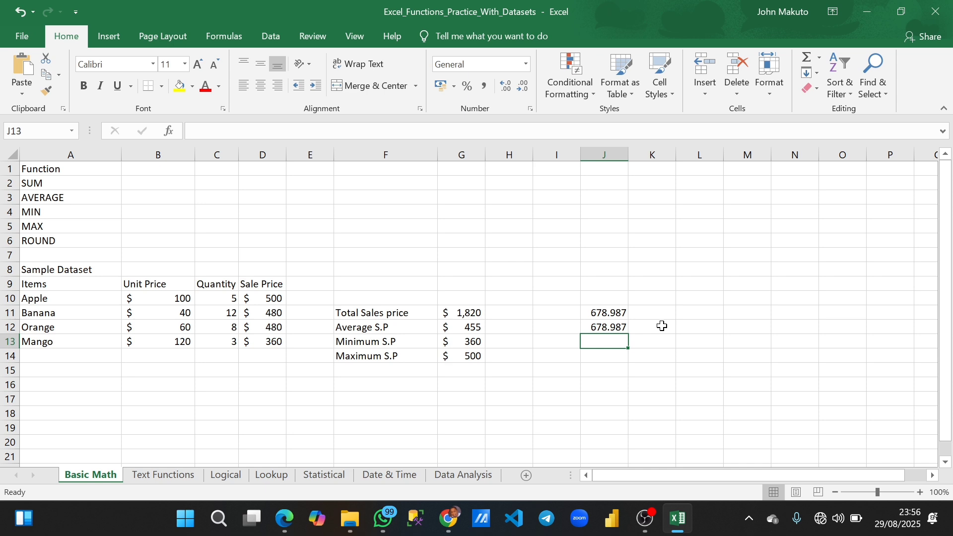
- Change the number of digits in J12's ROUND formula to 2, making it =ROUND(J11,2)
key(Up)
key(F2)
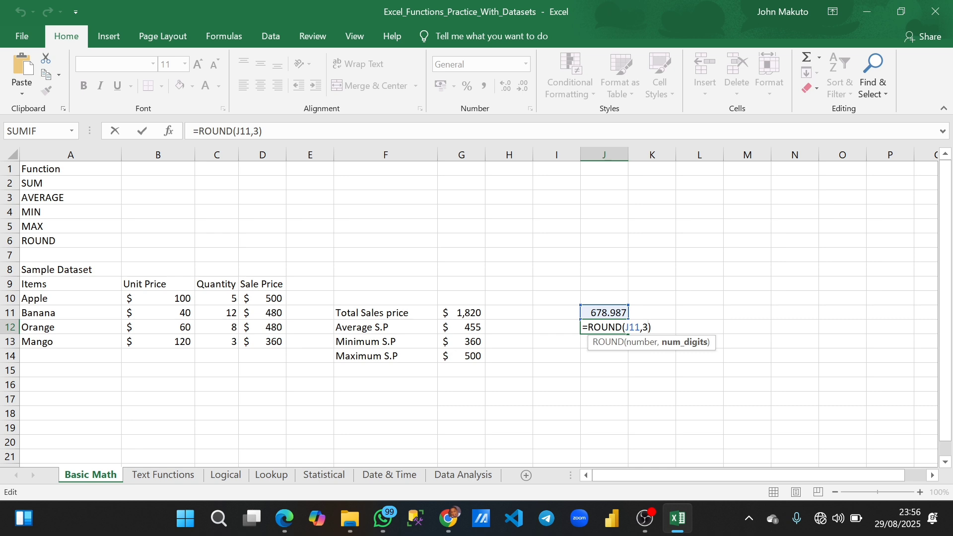
key(BackSpace)
text(2)
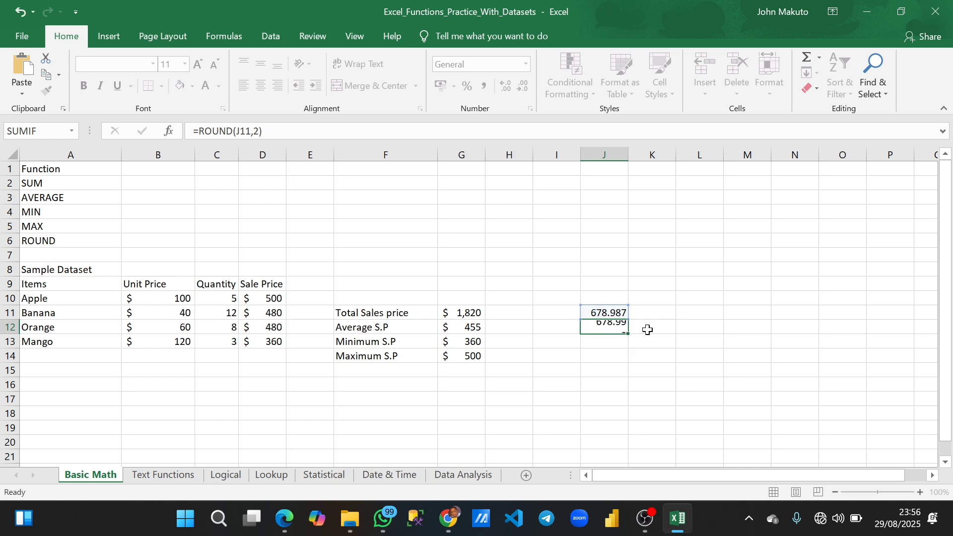
key(Return)
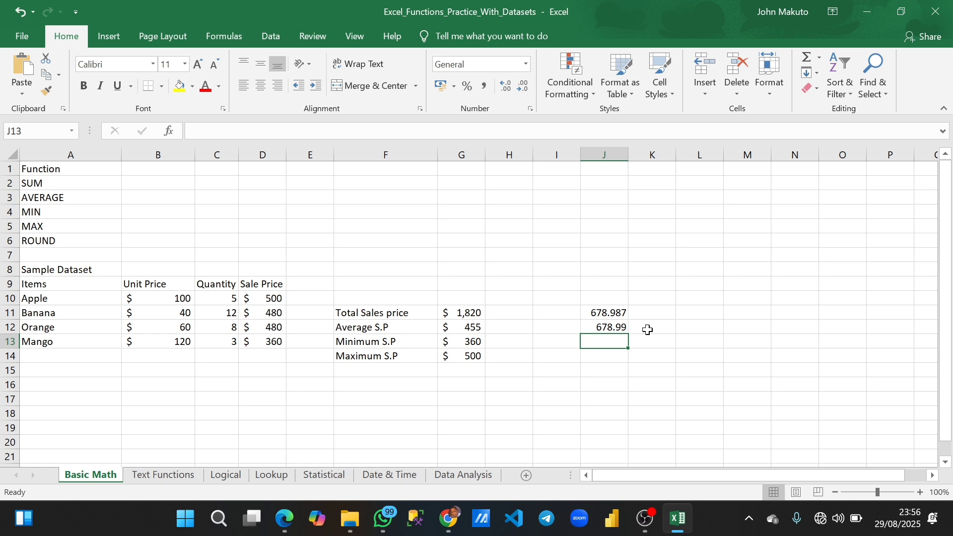
- Edit the ROUND formula in J12 to round to one decimal place, as =ROUND(J11,1)
text(=)
double_click(615, 327)
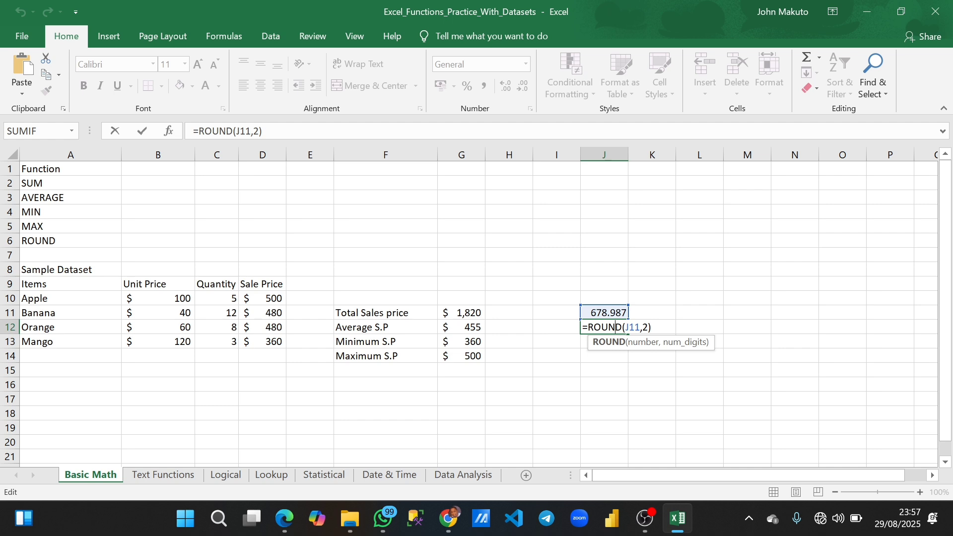
click(647, 328)
key(BackSpace)
text(1)
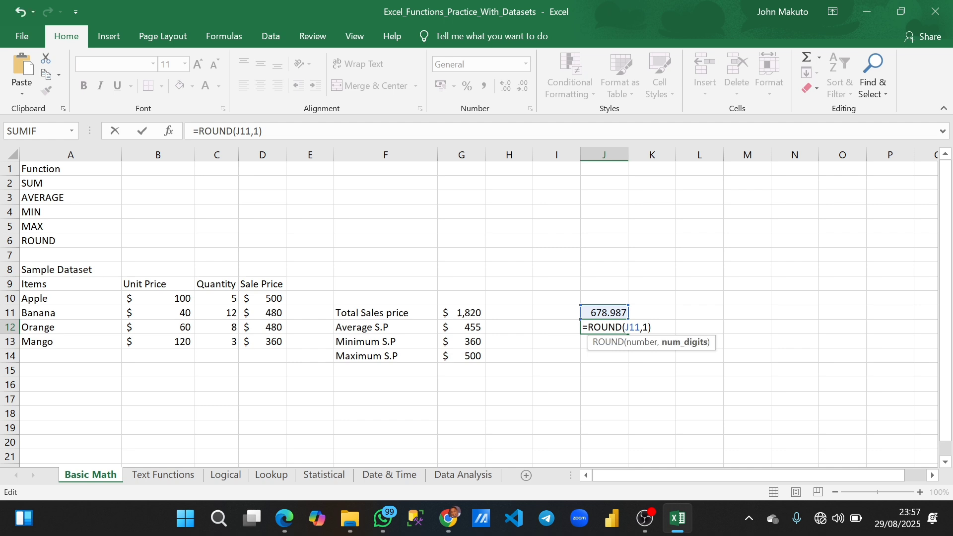
key(ctrl+Return)
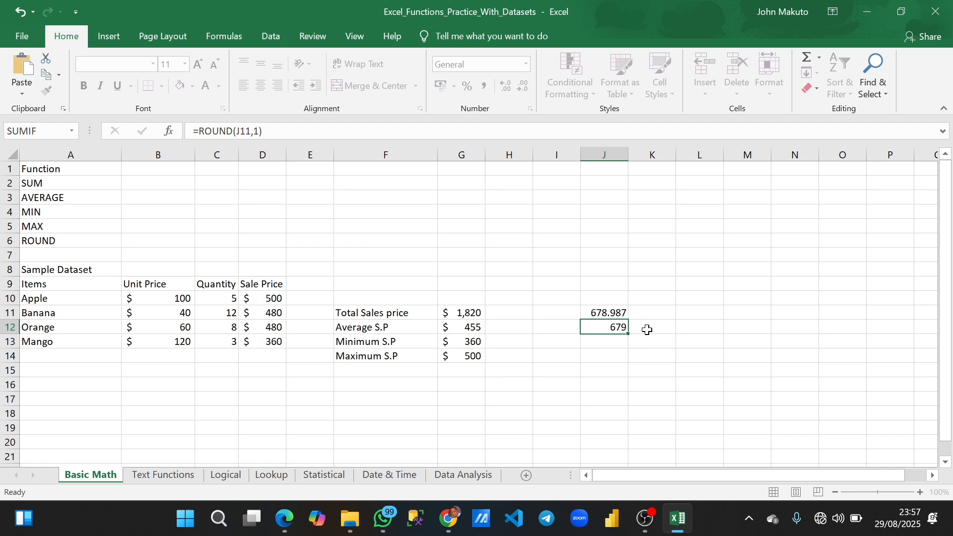
key(Return)
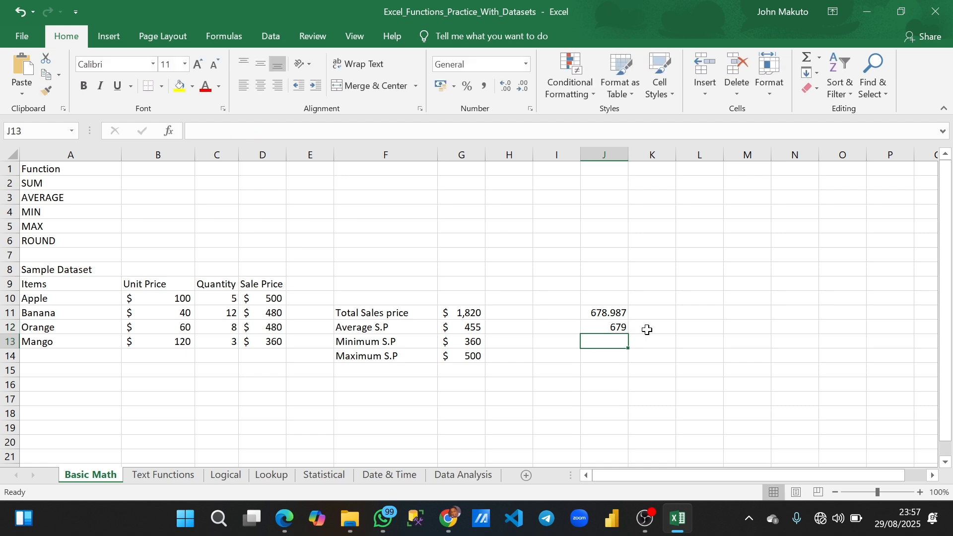